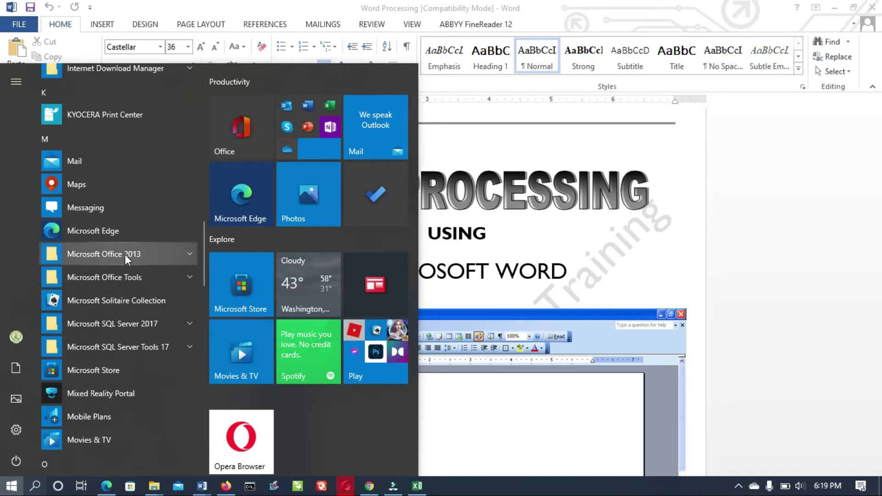
Step: Launch Word 2013 from the Microsoft Office 2013 program group, maximize its window and create a blank document
{"action": "left_click", "coordinate": [193, 254]}
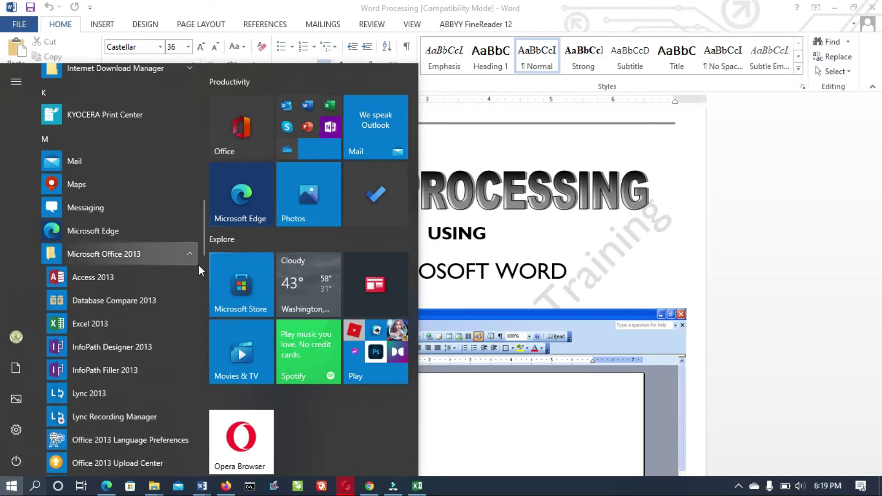
{"action": "left_click_drag", "start_coordinate": [203, 249], "coordinate": [206, 287]}
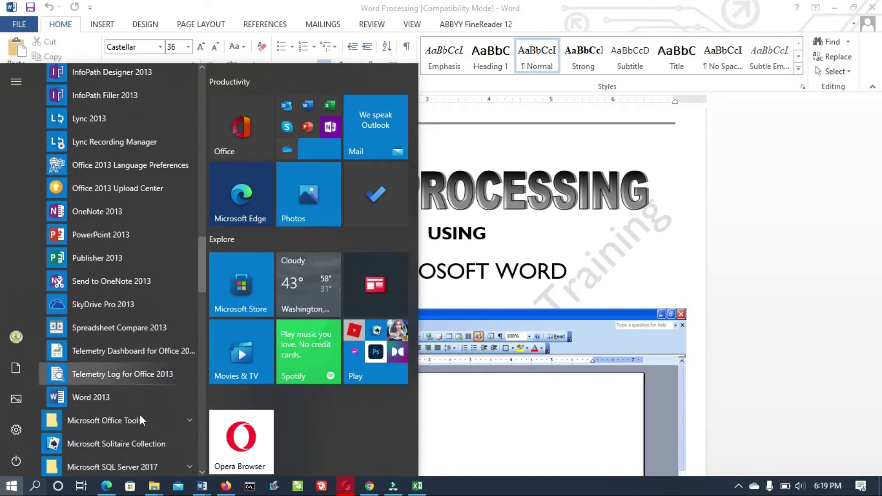
{"action": "left_click", "coordinate": [114, 399]}
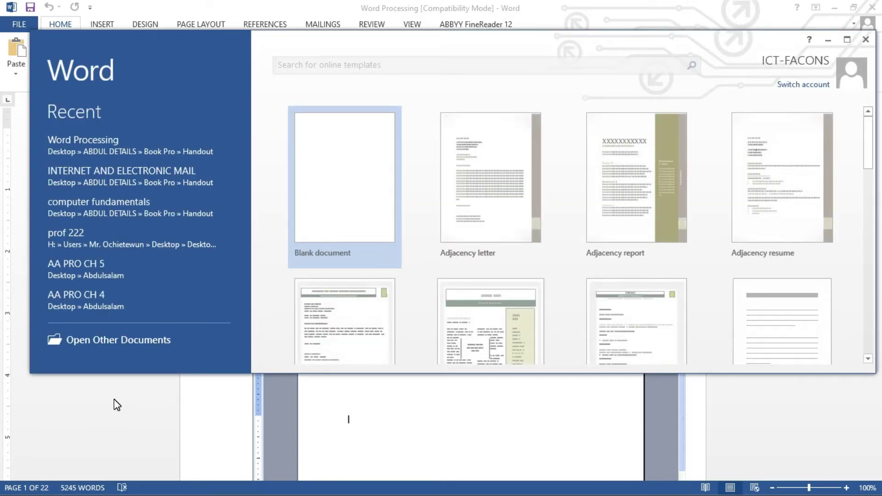
{"action": "left_click", "coordinate": [847, 39]}
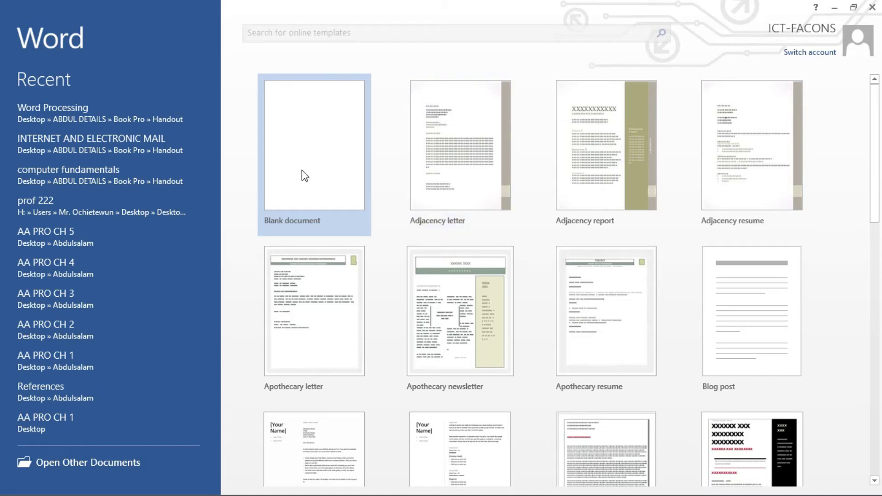
{"action": "left_click", "coordinate": [313, 138]}
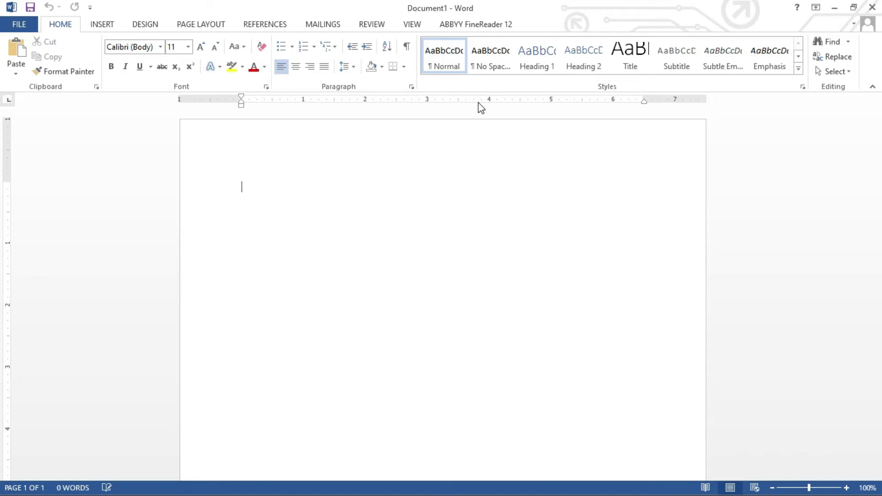
{"action": "left_click", "coordinate": [879, 207]}
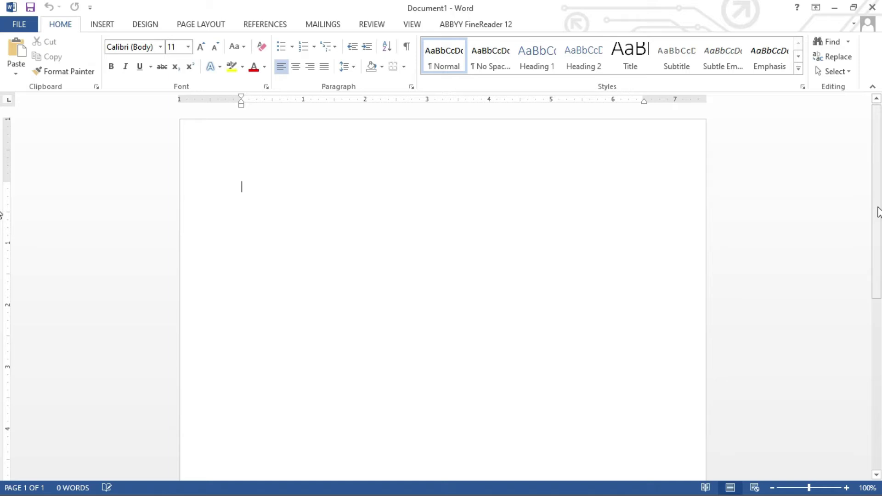
{"action": "left_click_drag", "start_coordinate": [878, 206], "coordinate": [878, 166]}
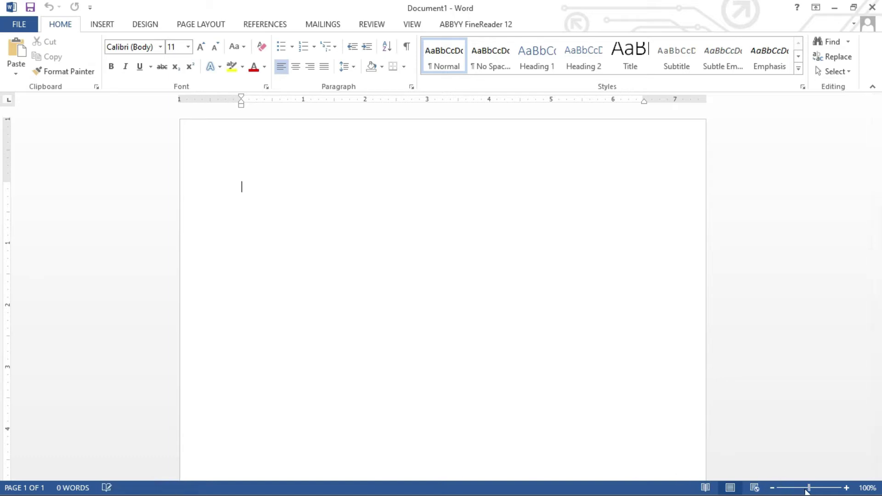
{"action": "mouse_move", "coordinate": [809, 489]}
{"action": "left_mouse_down"}
{"action": "mouse_move", "coordinate": [800, 491]}
{"action": "mouse_move", "coordinate": [810, 491]}
{"action": "left_mouse_up"}
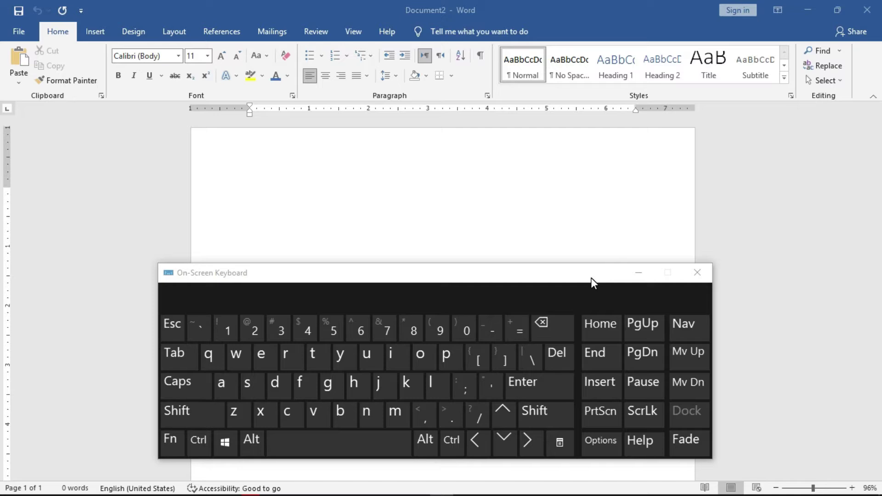
Step: Move the On-Screen Keyboard lower over the document and switch its Fn function-key row on and off twice
{"action": "left_click_drag", "start_coordinate": [592, 279], "coordinate": [593, 299]}
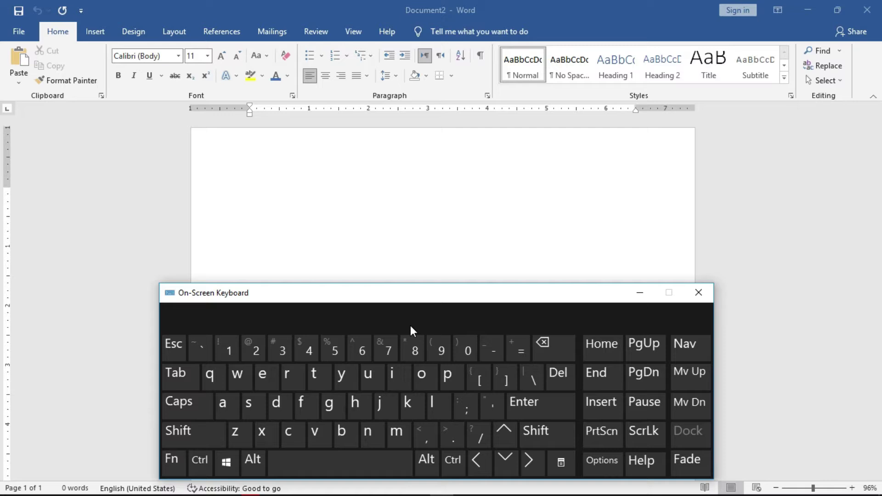
{"action": "left_click", "coordinate": [181, 461]}
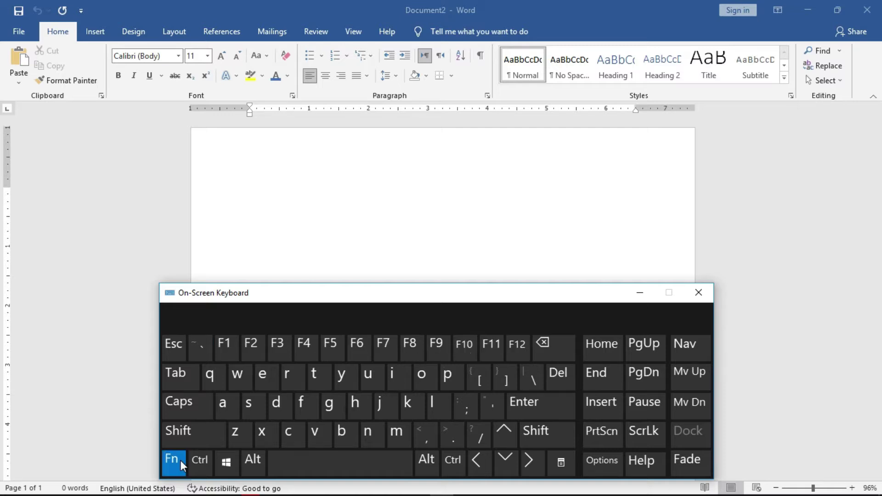
{"action": "left_click", "coordinate": [180, 460]}
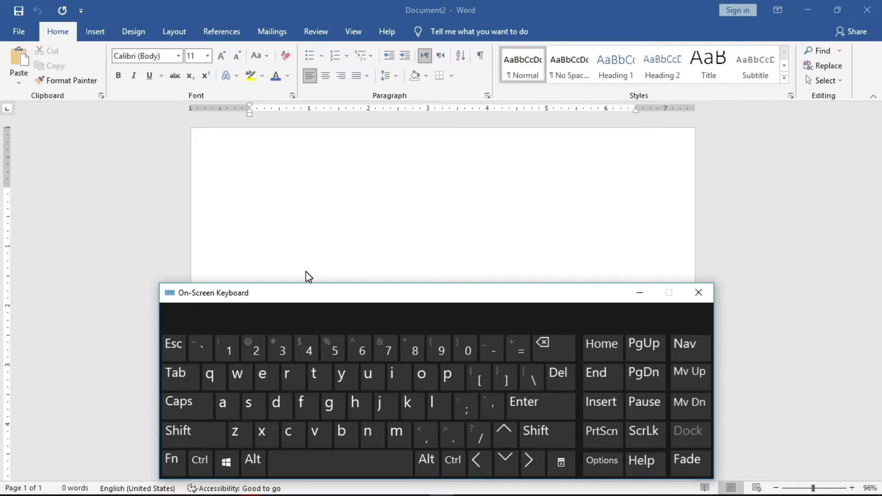
{"action": "left_click", "coordinate": [174, 463]}
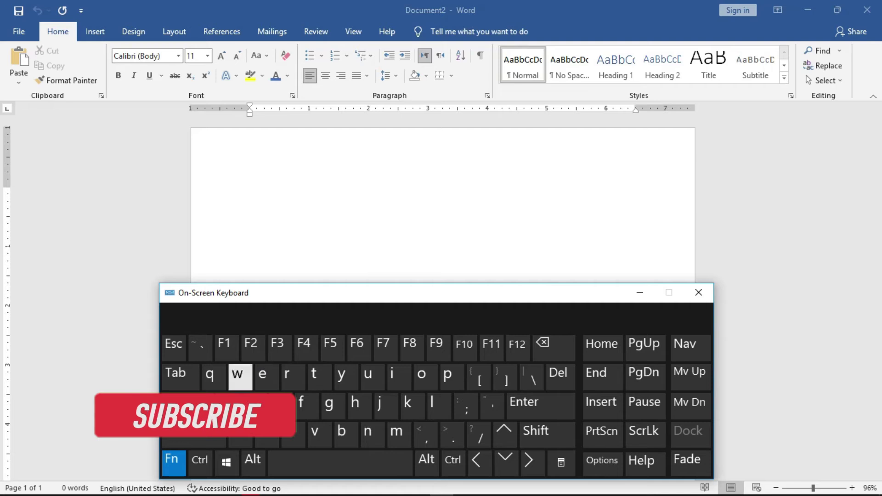
{"action": "left_click", "coordinate": [177, 465]}
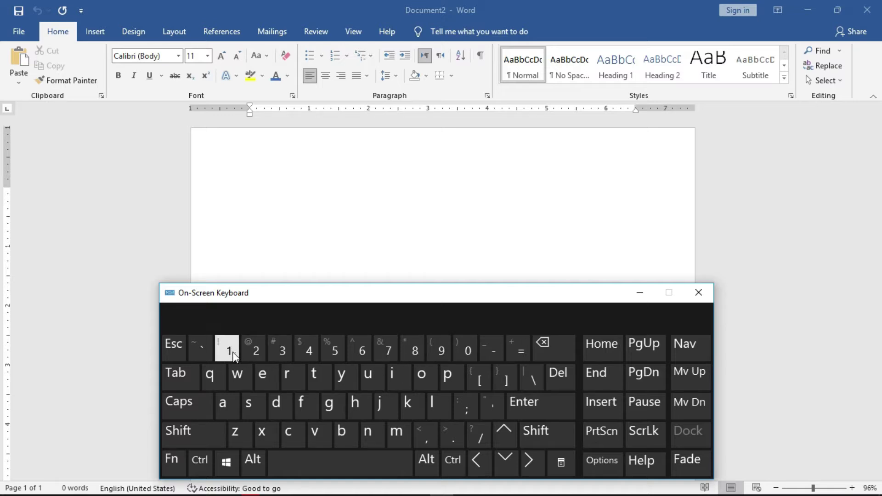
{"action": "left_click", "coordinate": [265, 191]}
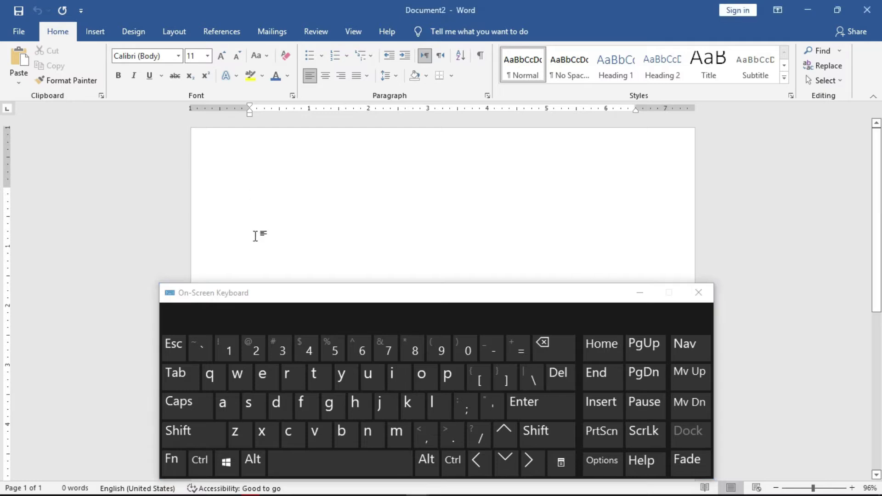
{"action": "left_click", "coordinate": [228, 355]}
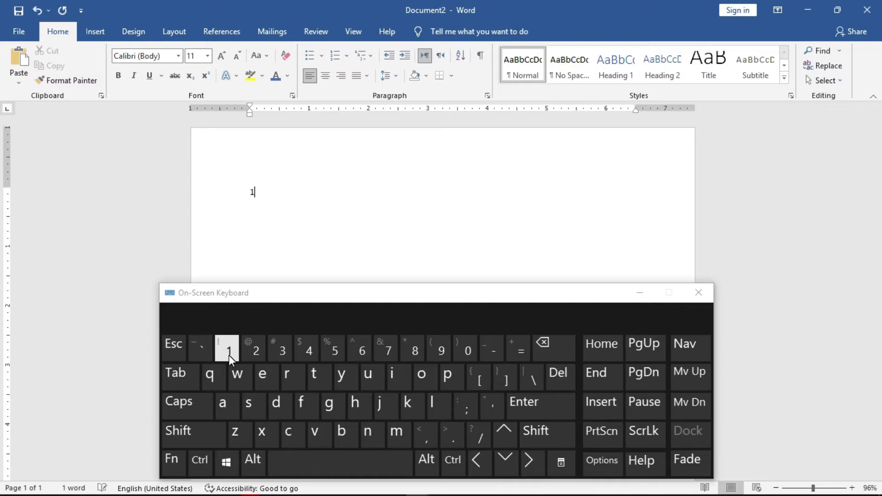
{"action": "left_click", "coordinate": [247, 354]}
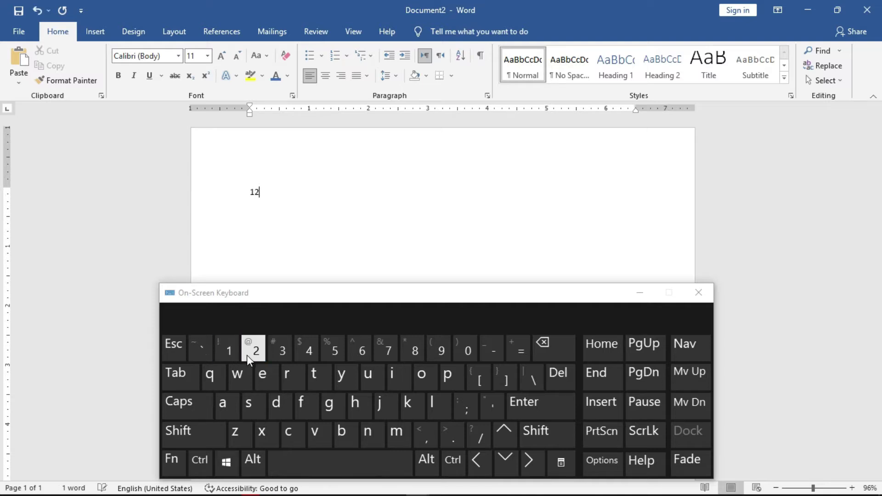
{"action": "left_click", "coordinate": [285, 355]}
{"action": "left_click", "coordinate": [306, 355]}
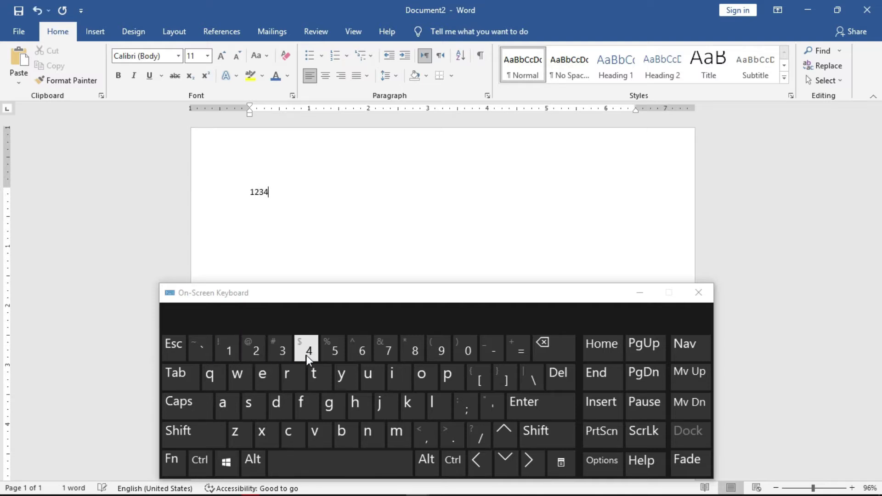
{"action": "left_click", "coordinate": [328, 355]}
{"action": "left_click", "coordinate": [356, 355]}
{"action": "left_click", "coordinate": [384, 356]}
{"action": "left_click", "coordinate": [409, 355]}
{"action": "left_click", "coordinate": [440, 355]}
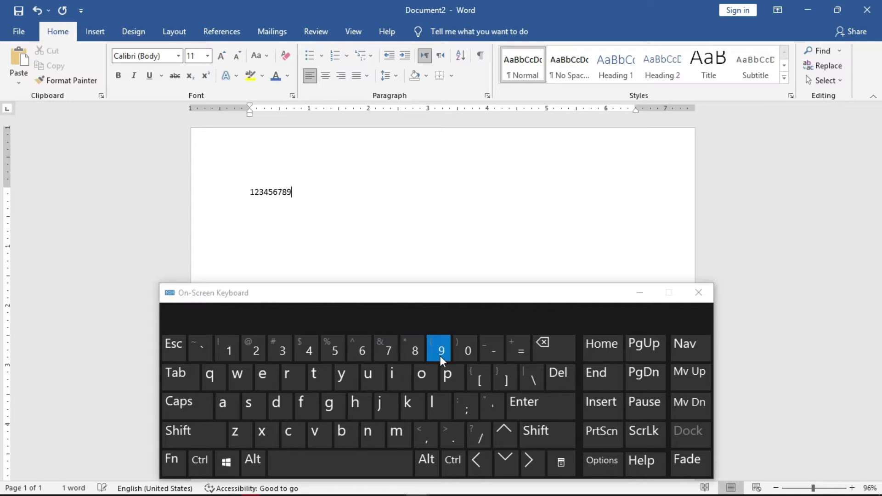
{"action": "left_click", "coordinate": [459, 355]}
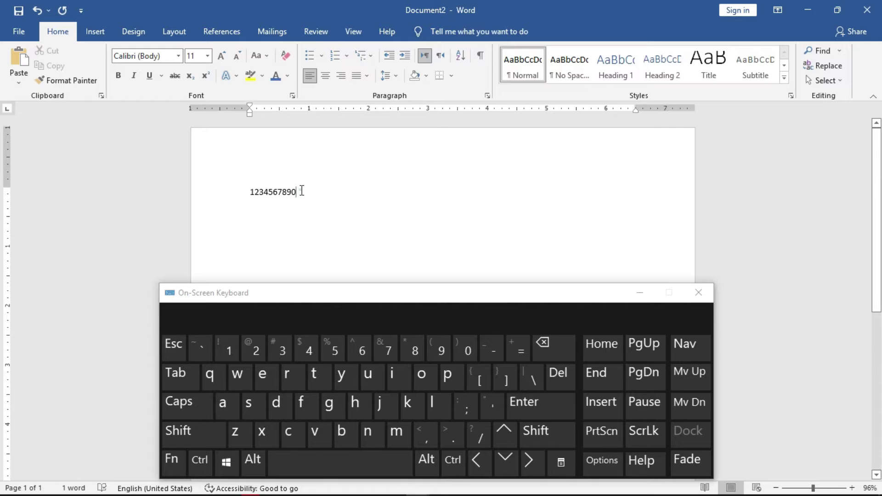
{"action": "left_click_drag", "start_coordinate": [301, 191], "coordinate": [243, 183]}
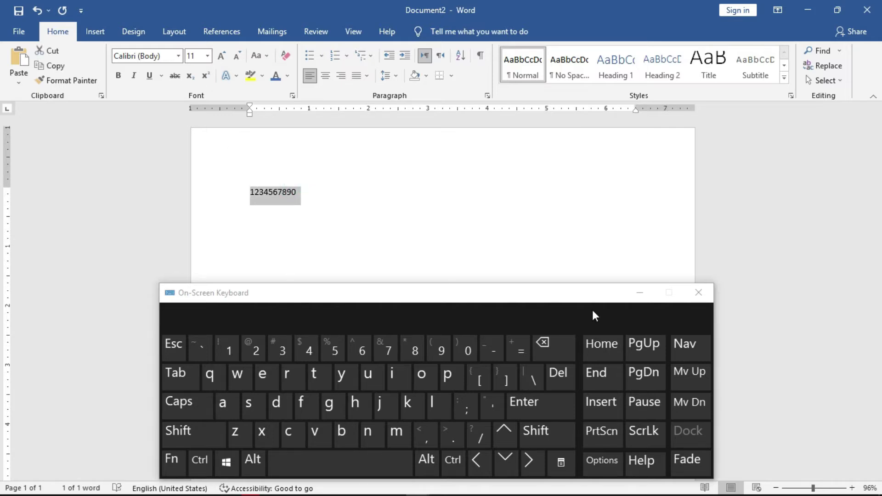
{"action": "key", "text": "ctrl+bracketright"}
{"action": "key", "text": "ctrl+bracketright"}
{"action": "key", "text": "ctrl+bracketright"}
{"action": "key", "text": "ctrl+bracketright"}
{"action": "key", "text": "ctrl+bracketright"}
{"action": "key", "text": "ctrl+bracketright"}
{"action": "key", "text": "ctrl+bracketright"}
{"action": "key", "text": "ctrl+bracketright"}
{"action": "key", "text": "ctrl+bracketright"}
{"action": "key", "text": "ctrl+bracketright"}
{"action": "key", "text": "ctrl+bracketright"}
{"action": "key", "text": "ctrl+bracketright"}
{"action": "key", "text": "ctrl+bracketright"}
{"action": "key", "text": "ctrl+bracketright"}
{"action": "key", "text": "ctrl+bracketright"}
{"action": "key", "text": "ctrl+bracketright"}
{"action": "key", "text": "ctrl+bracketright"}
{"action": "key", "text": "ctrl+bracketright"}
{"action": "key", "text": "ctrl+bracketright"}
{"action": "key", "text": "ctrl+bracketright"}
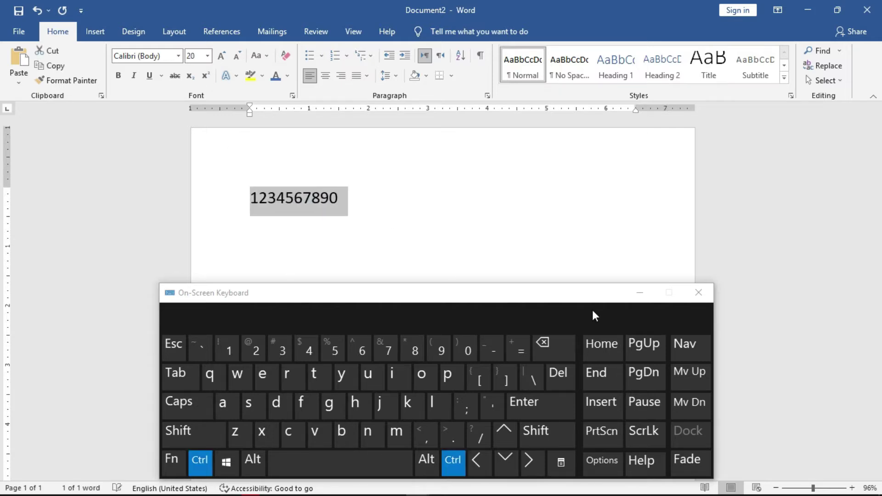
{"action": "left_click", "coordinate": [528, 185]}
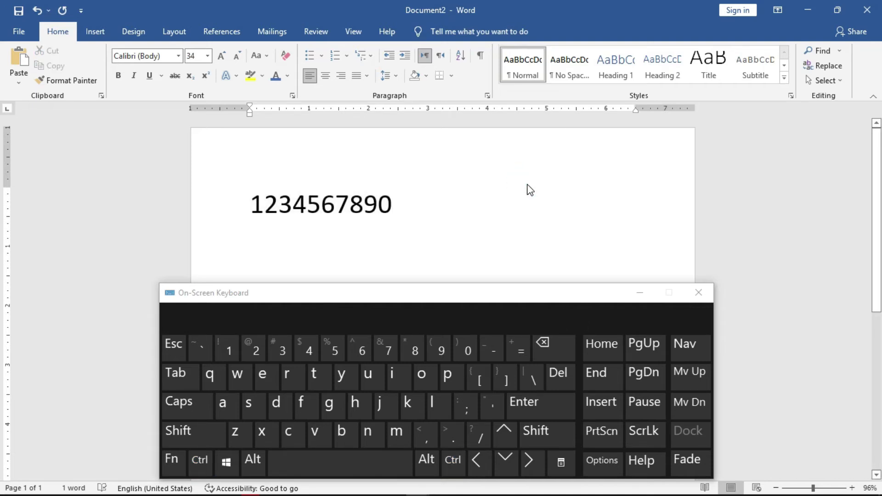
Step: Start a new line after the digits and enter the letters qwertyuioasd with the On-Screen Keyboard
{"action": "left_click", "coordinate": [383, 204]}
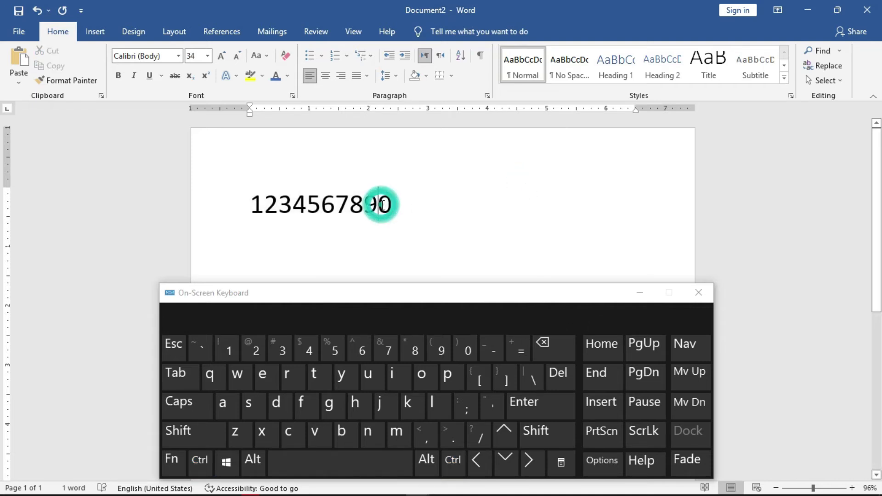
{"action": "left_click", "coordinate": [406, 209]}
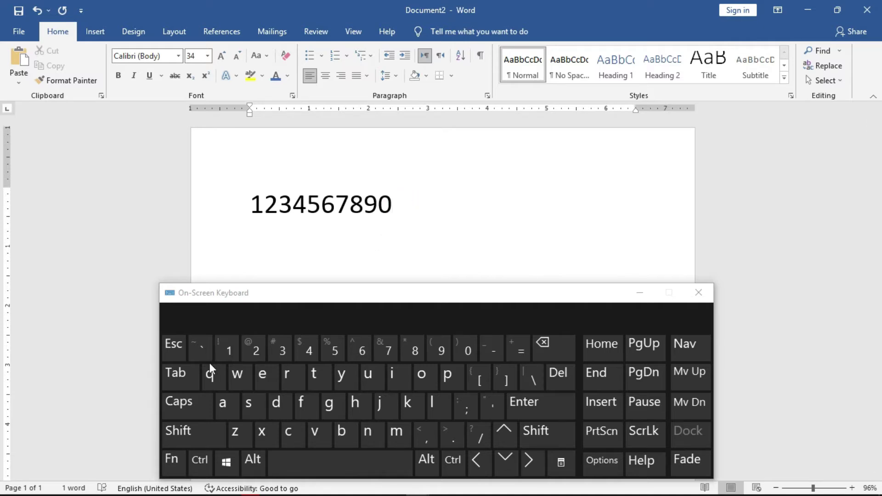
{"action": "key", "text": "Return"}
{"action": "left_click", "coordinate": [215, 383]}
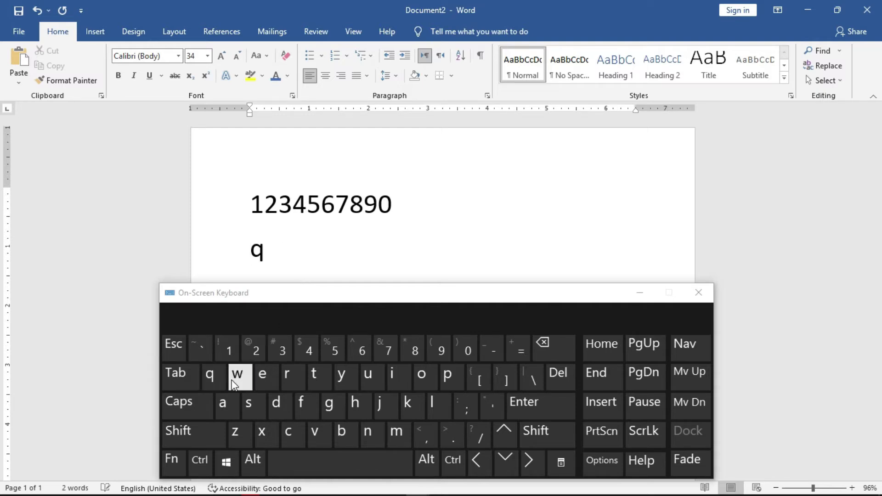
{"action": "left_click", "coordinate": [236, 383]}
{"action": "left_click", "coordinate": [265, 383]}
{"action": "left_click", "coordinate": [296, 376]}
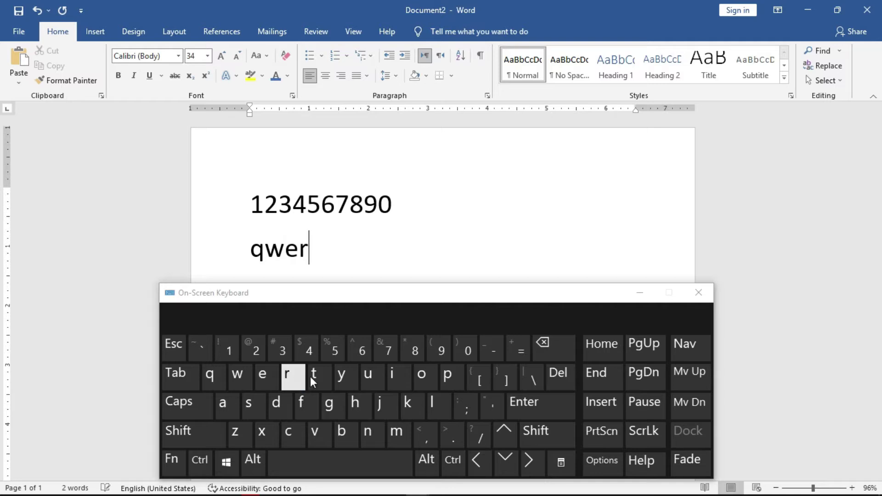
{"action": "left_click", "coordinate": [315, 378]}
{"action": "left_click", "coordinate": [347, 379]}
{"action": "left_click", "coordinate": [370, 378]}
{"action": "left_click", "coordinate": [407, 377]}
{"action": "left_click", "coordinate": [426, 378]}
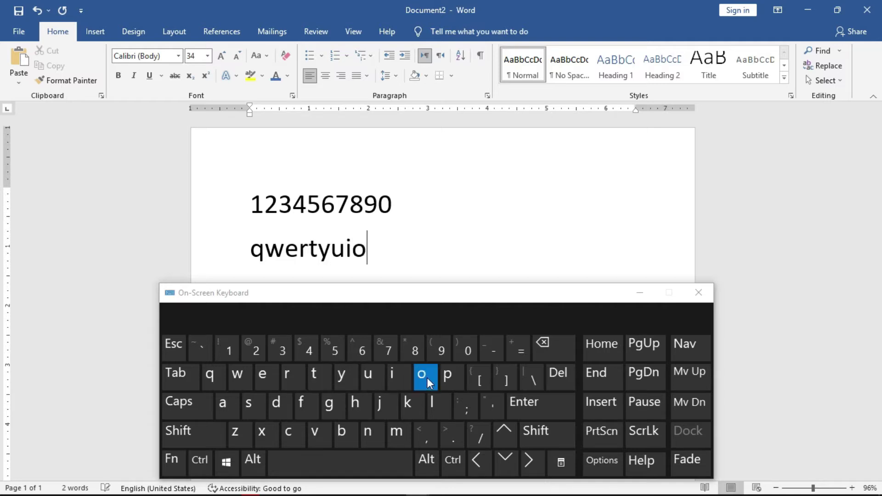
{"action": "left_click", "coordinate": [229, 408]}
{"action": "left_click", "coordinate": [255, 411]}
{"action": "left_click", "coordinate": [274, 409]}
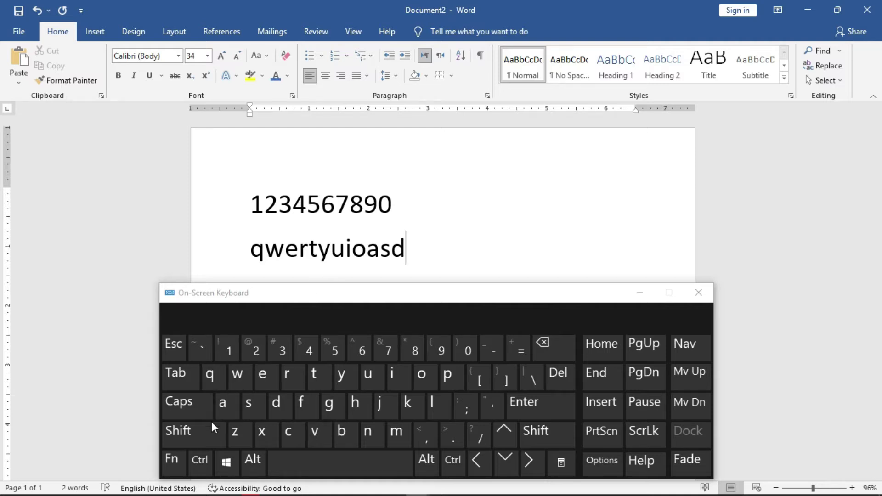
Step: Append the shifted number-row symbols !@#$%^&*()_+ to the second line using the On-Screen Keyboard
{"action": "key", "text": "shift"}
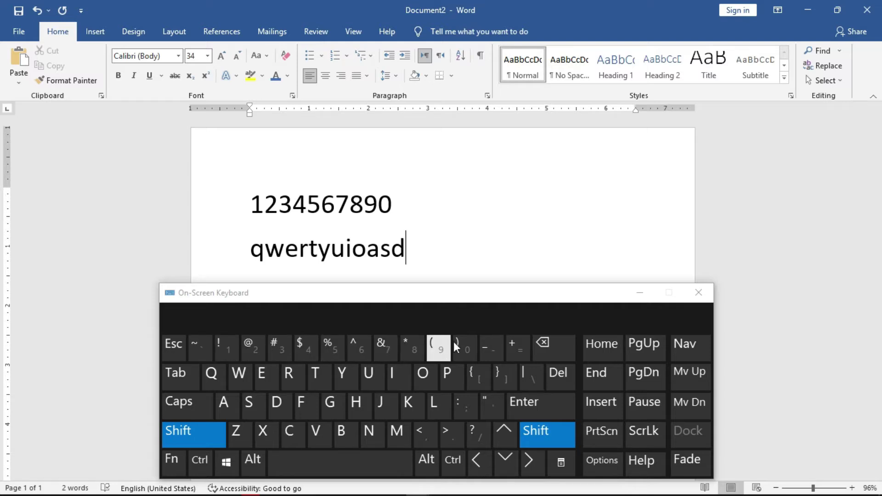
{"action": "left_click", "coordinate": [228, 345]}
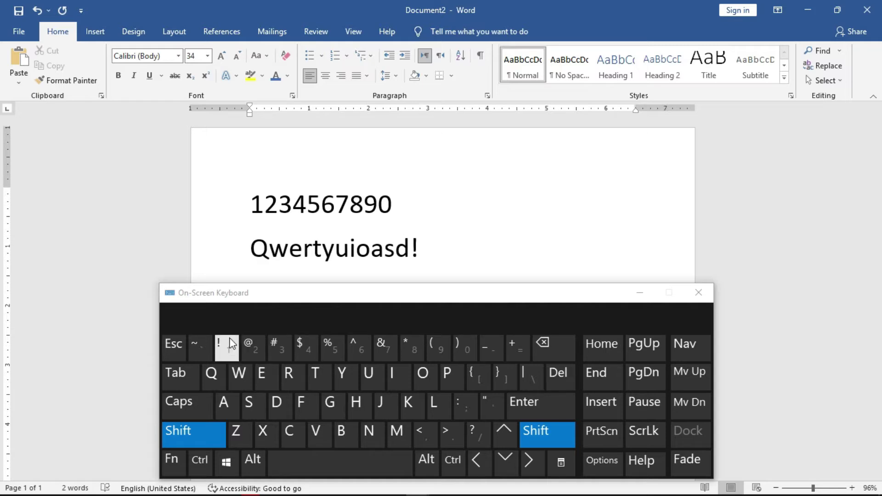
{"action": "left_click", "coordinate": [246, 354]}
{"action": "left_click", "coordinate": [277, 352]}
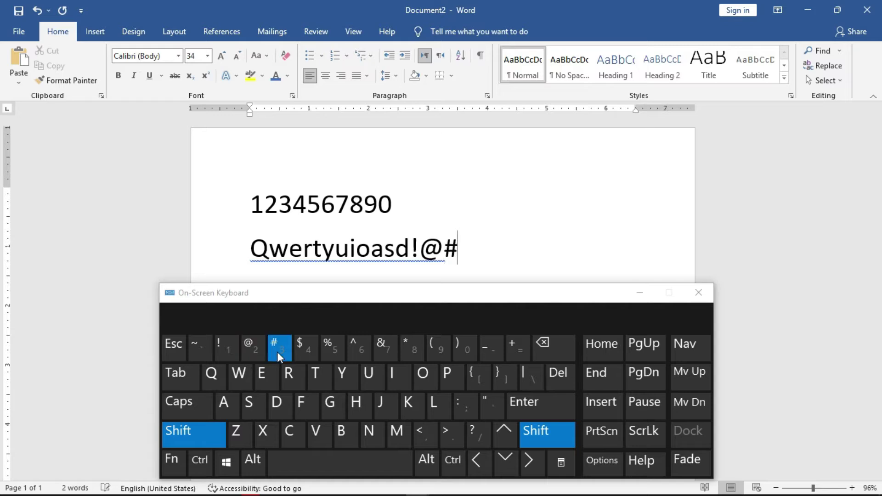
{"action": "left_click", "coordinate": [300, 350]}
{"action": "left_click", "coordinate": [328, 348]}
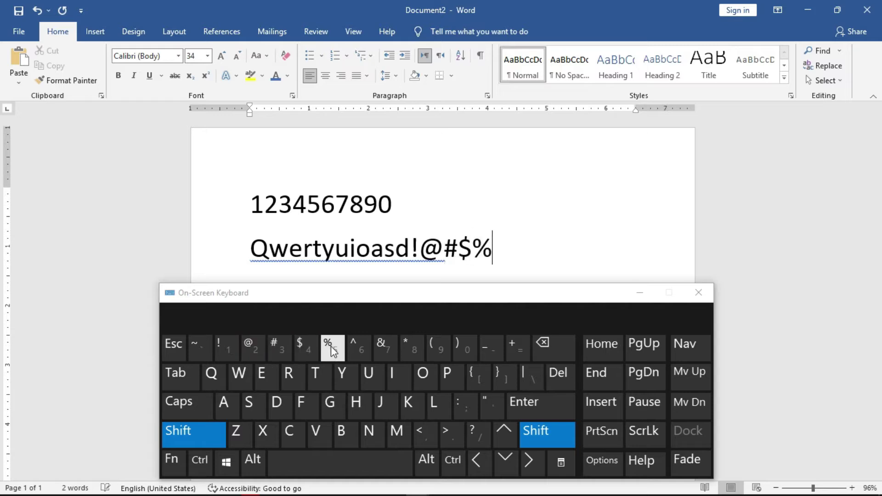
{"action": "left_click", "coordinate": [352, 347]}
{"action": "left_click", "coordinate": [384, 348]}
{"action": "left_click", "coordinate": [409, 345]}
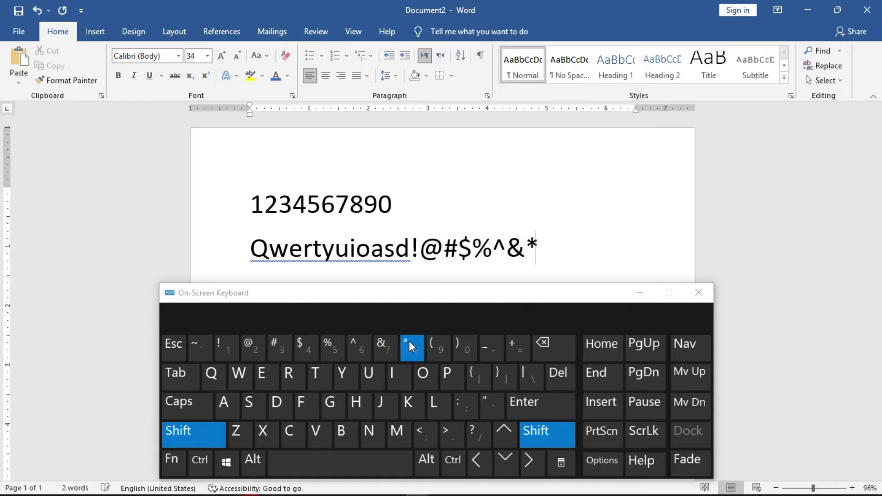
{"action": "left_click", "coordinate": [430, 347]}
{"action": "left_click", "coordinate": [468, 348]}
{"action": "left_click", "coordinate": [485, 346]}
{"action": "left_click", "coordinate": [513, 349]}
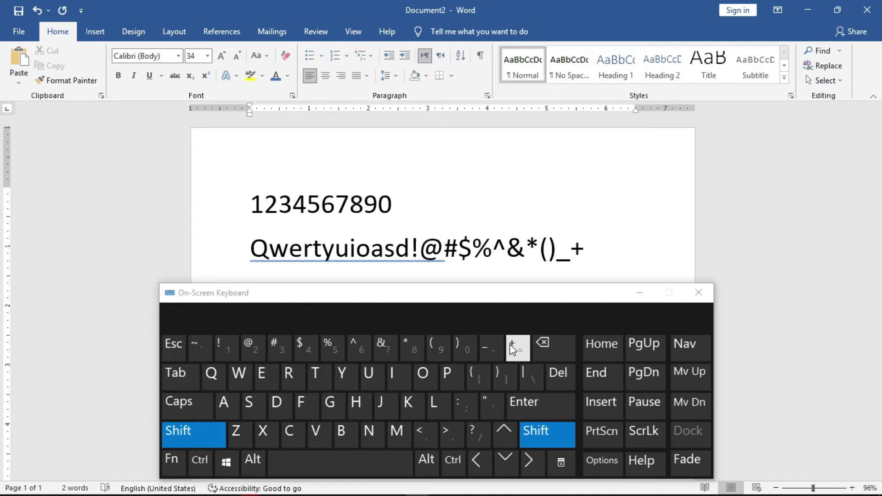
{"action": "key", "text": "shift"}
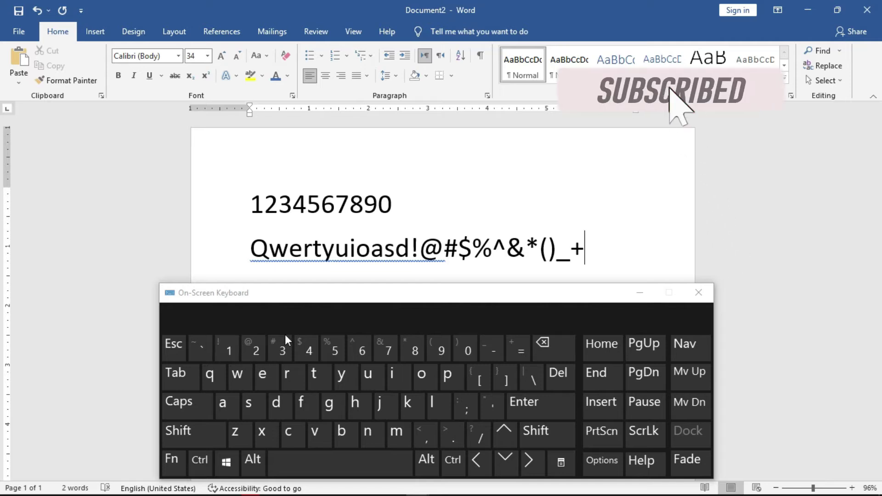
Step: Start a third line below the letters and symbols, and move the On-Screen Keyboard lower to uncover that line
{"action": "key", "text": "shift"}
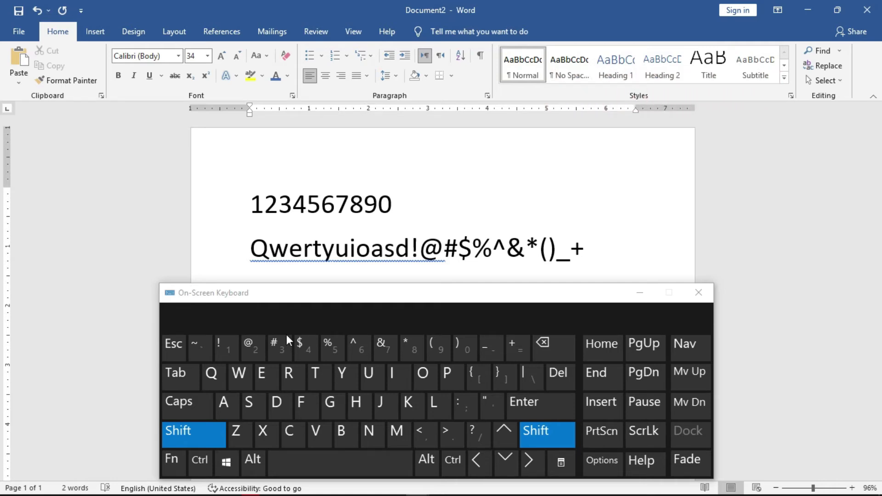
{"action": "key", "text": "shift"}
{"action": "key", "text": "Return"}
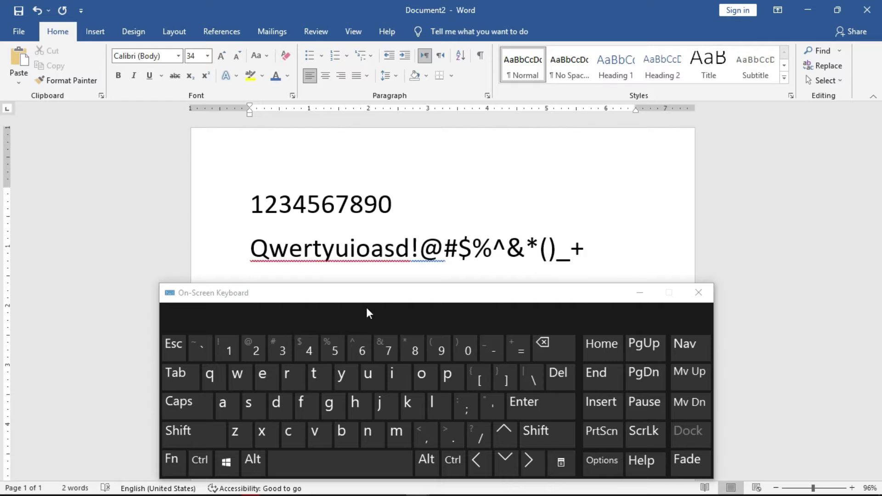
{"action": "left_click_drag", "start_coordinate": [367, 293], "coordinate": [364, 310]}
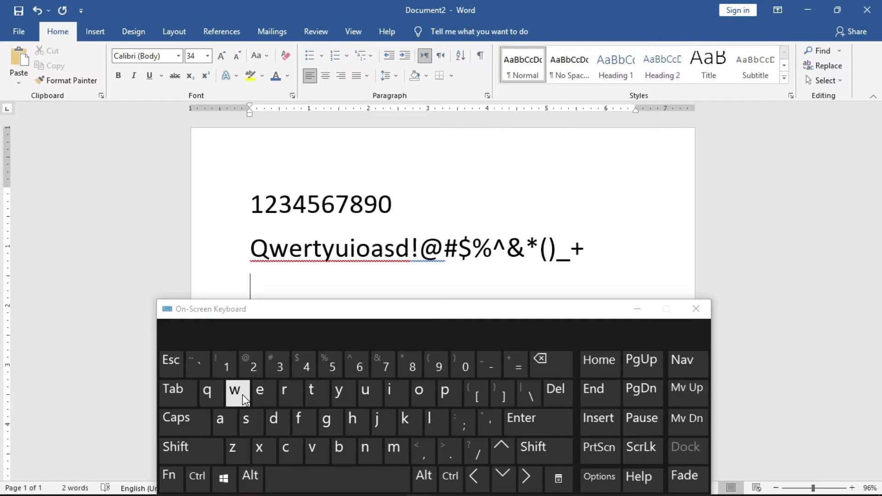
Step: Enter the capitalised word Nigeria followed by a period on the third line using the On-Screen Keyboard
{"action": "key", "text": "shift"}
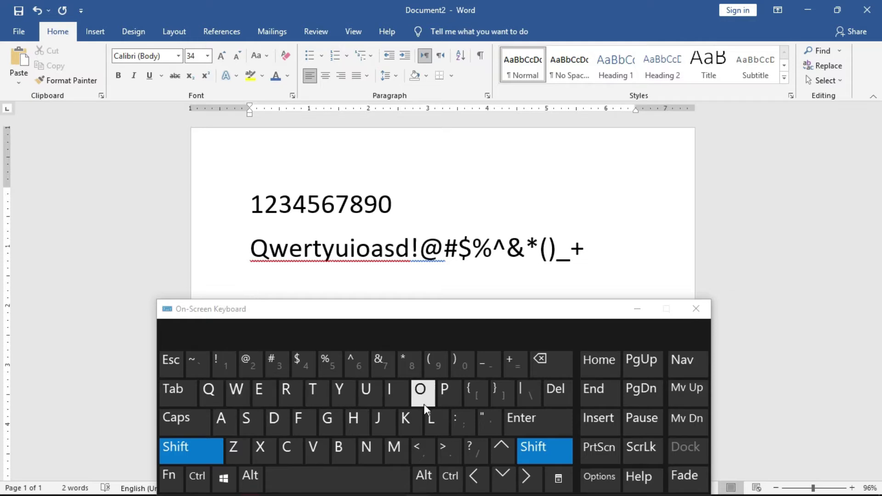
{"action": "left_click", "coordinate": [365, 451]}
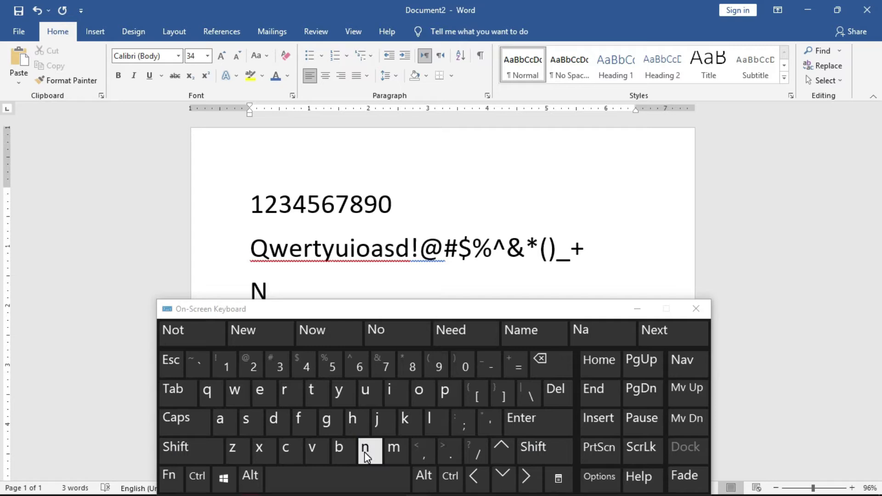
{"action": "left_click", "coordinate": [401, 392]}
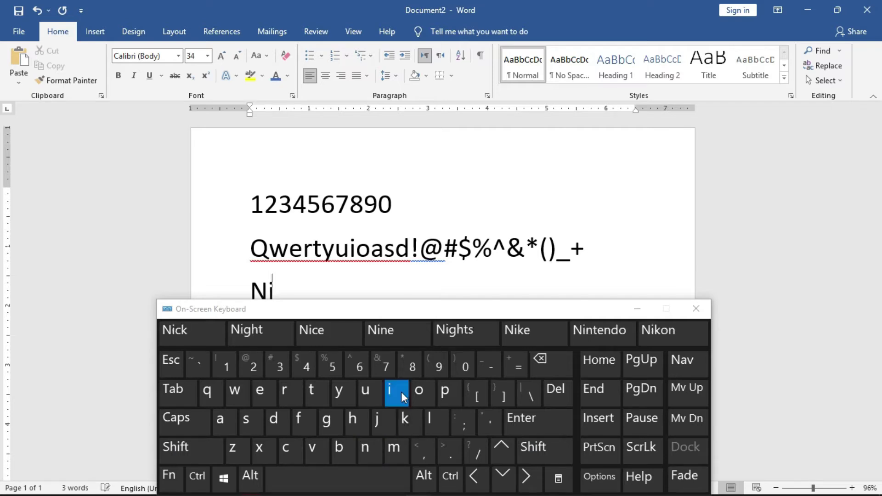
{"action": "left_click", "coordinate": [331, 421]}
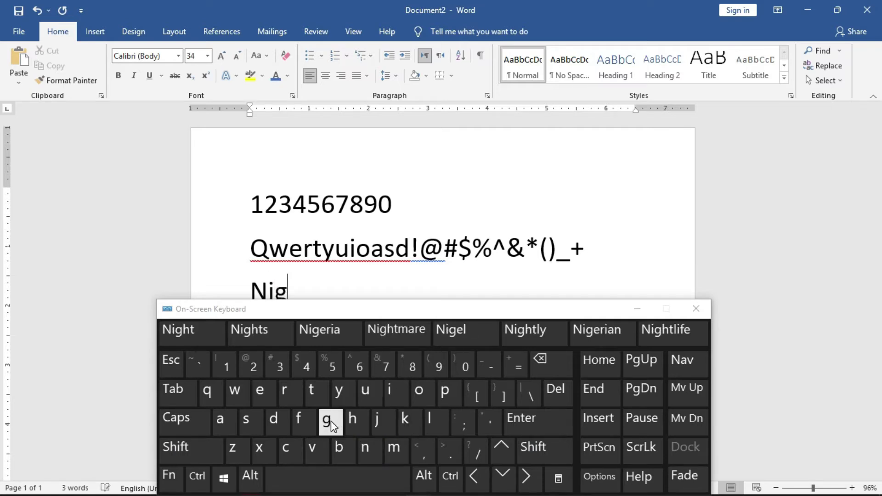
{"action": "left_click", "coordinate": [262, 395]}
{"action": "left_click", "coordinate": [285, 396]}
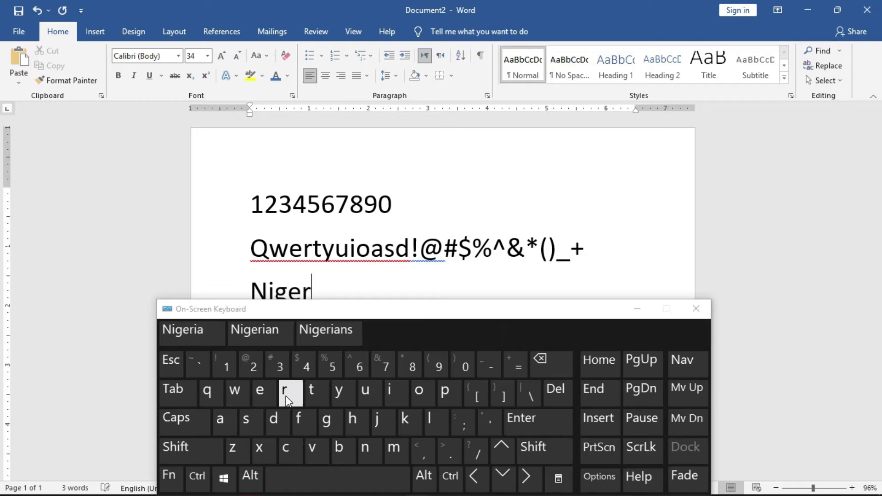
{"action": "left_click", "coordinate": [392, 394]}
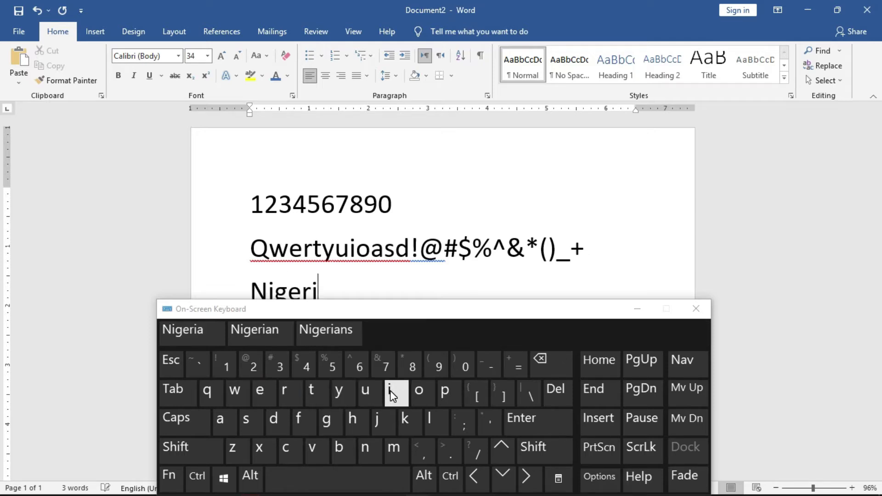
{"action": "left_click", "coordinate": [220, 422]}
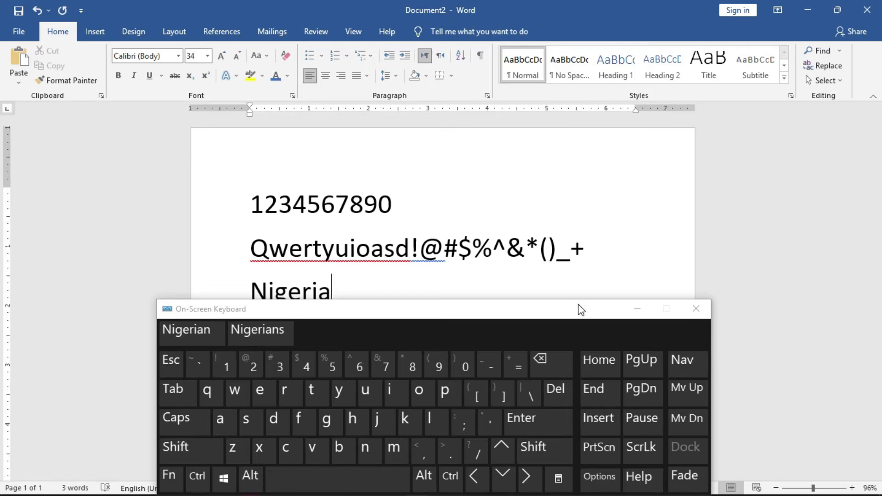
{"action": "left_click", "coordinate": [450, 452]}
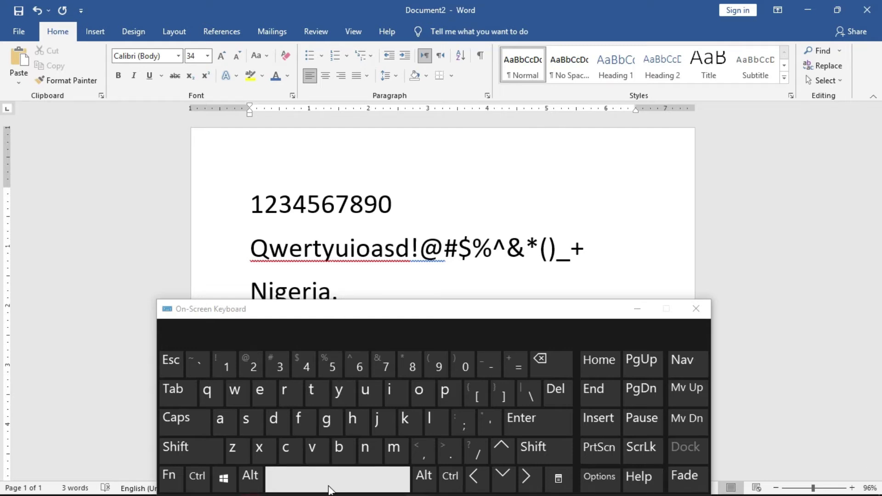
Step: Undo the Nigeria entry and insert several spaces on the third line with the On-Screen Keyboard
{"action": "key", "text": "ctrl+z"}
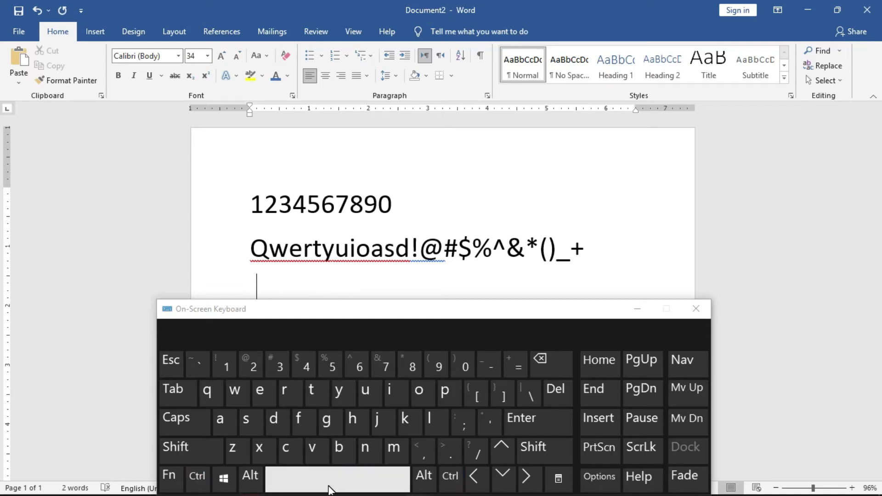
{"action": "key", "text": "ctrl"}
{"action": "left_click", "coordinate": [329, 489]}
{"action": "left_click", "coordinate": [329, 489]}
{"action": "left_click", "coordinate": [329, 489]}
{"action": "left_click", "coordinate": [329, 489]}
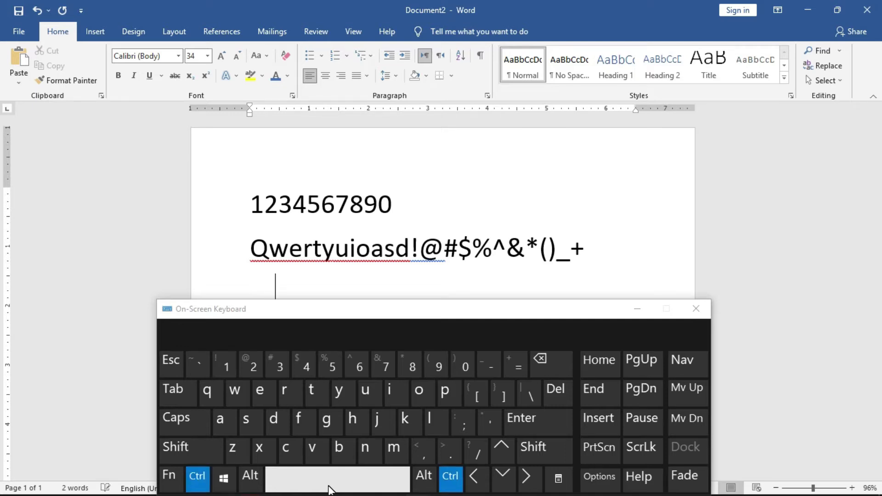
Step: Undo the recent entries back to Qwertyuioasd!, redo them, and add another space on the third line
{"action": "key", "text": "ctrl+z"}
{"action": "key", "text": "ctrl+z"}
{"action": "key", "text": "ctrl+z"}
{"action": "key", "text": "ctrl+z"}
{"action": "key", "text": "ctrl+z"}
{"action": "key", "text": "ctrl+z"}
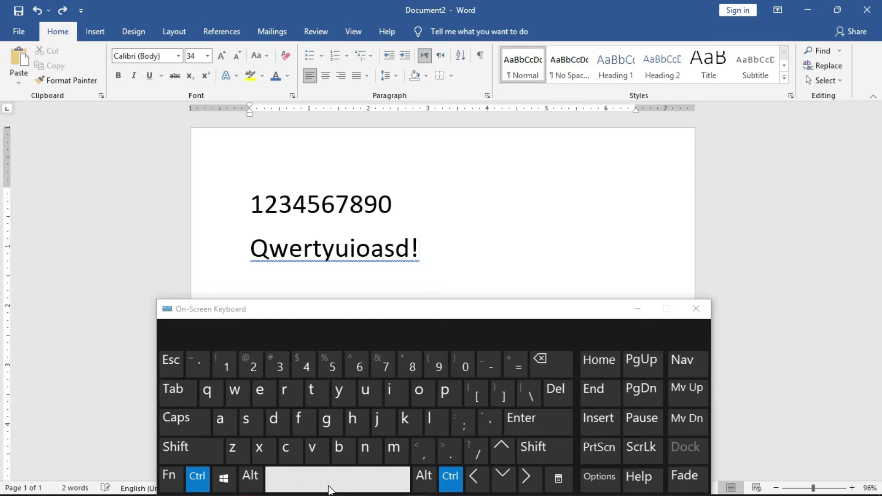
{"action": "key", "text": "ctrl+y"}
{"action": "key", "text": "ctrl+y"}
{"action": "key", "text": "ctrl+y"}
{"action": "key", "text": "ctrl+y"}
{"action": "key", "text": "ctrl+y"}
{"action": "key", "text": "ctrl+y"}
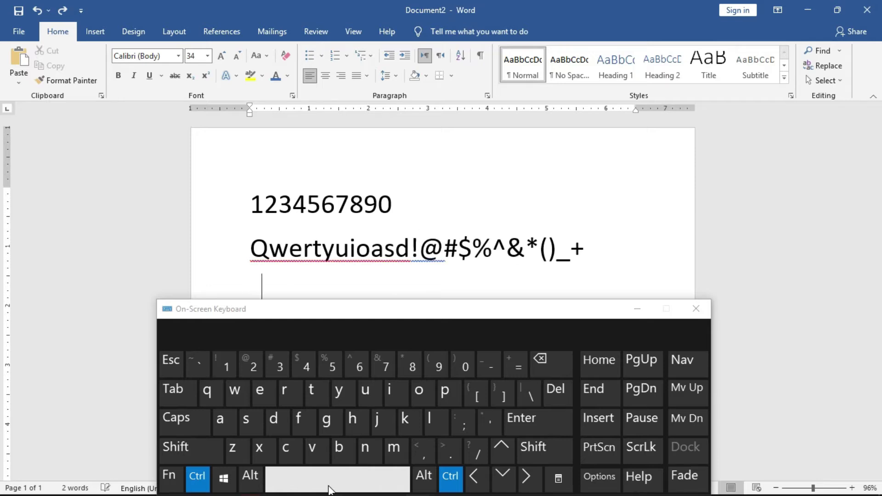
{"action": "left_click", "coordinate": [329, 488]}
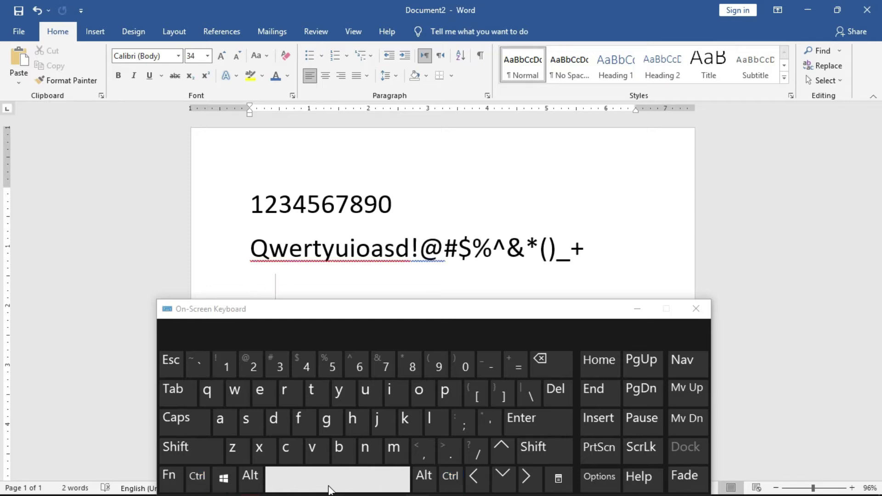
Step: Undo the inserted spaces and put the insertion point at the start of an empty third line
{"action": "key", "text": "ctrl+z"}
{"action": "key", "text": "ctrl+z"}
{"action": "key", "text": "ctrl+z"}
{"action": "key", "text": "ctrl+z"}
{"action": "key", "text": "ctrl+z"}
{"action": "key", "text": "Return"}
{"action": "key", "text": "shift"}
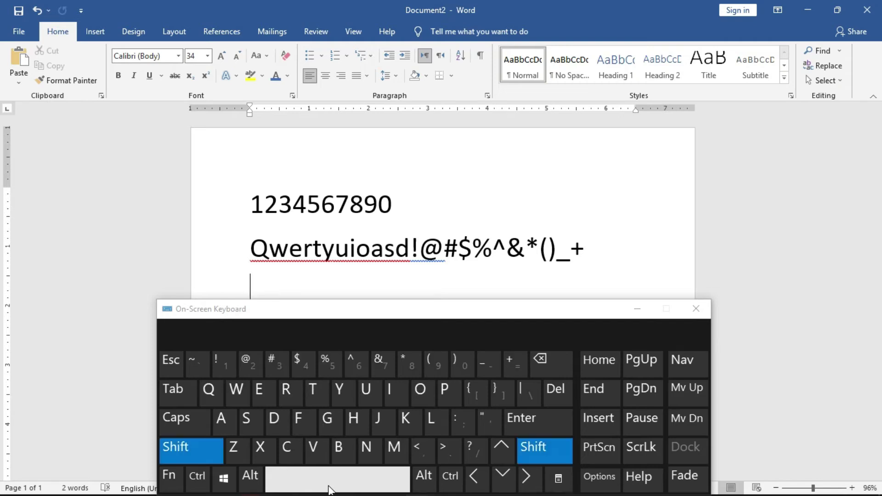
{"action": "key", "text": "shift"}
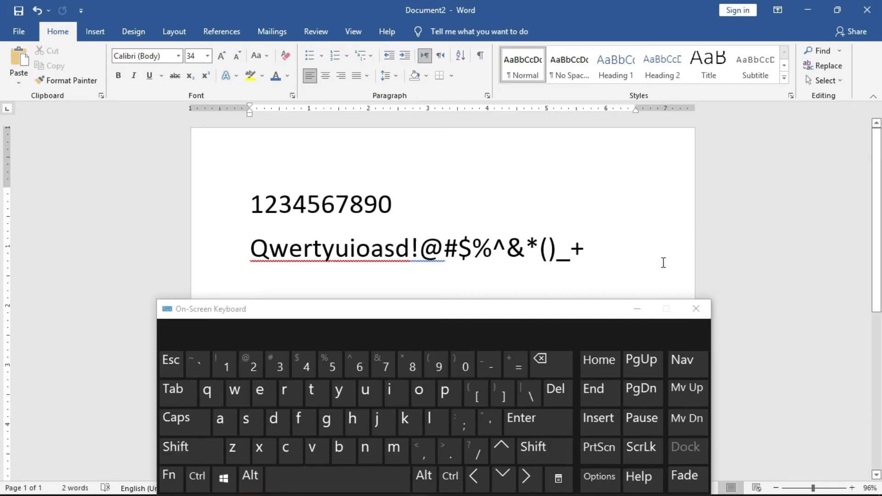
Step: Enter the country names Senegal and Cameroon on the third line, each followed by a comma and a space
{"action": "key", "text": "shift"}
{"action": "key", "text": "Return"}
{"action": "type", "text": "Senegal"}
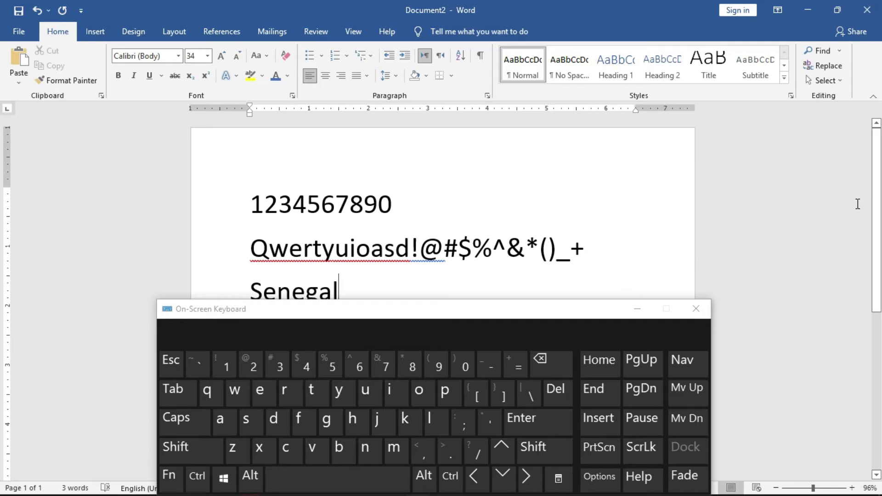
{"action": "left_click_drag", "start_coordinate": [878, 191], "coordinate": [879, 221]}
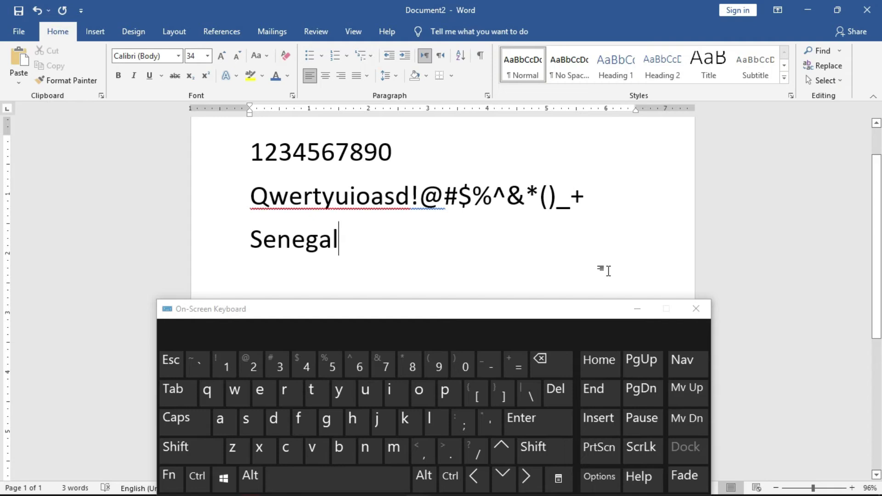
{"action": "type", "text": ", Camer"}
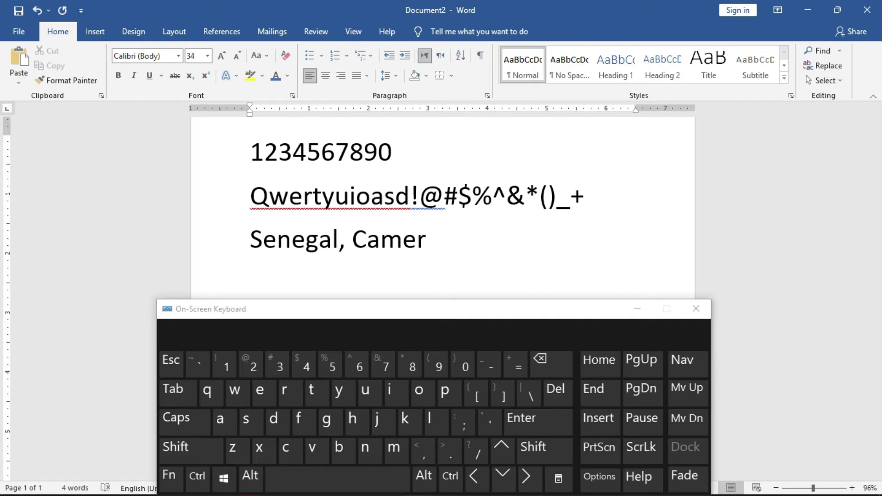
{"action": "type", "text": "oon"}
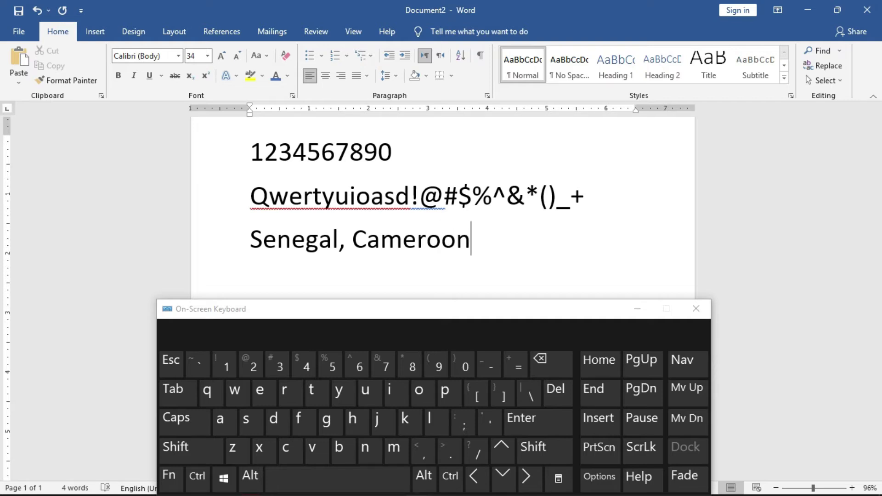
{"action": "type", "text": ","}
{"action": "left_click", "coordinate": [372, 482]}
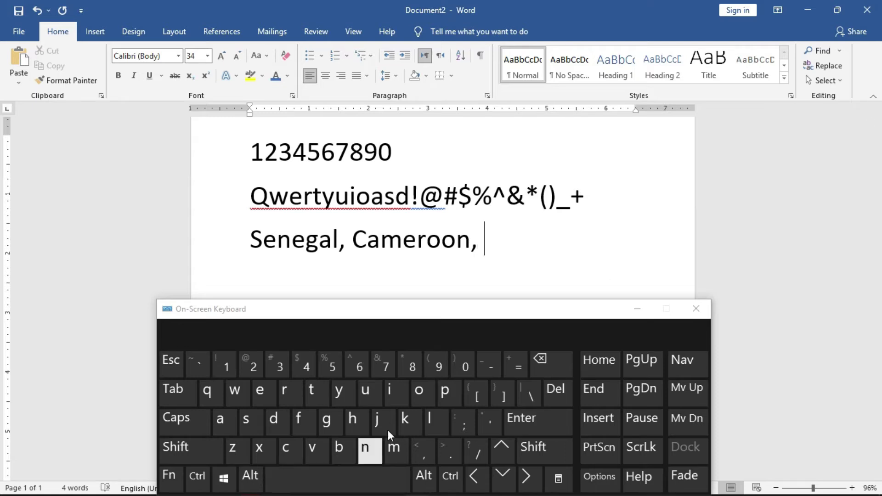
Step: Place the insertion point before Cameroon and move it back and forth one character at a time
{"action": "left_click", "coordinate": [351, 239]}
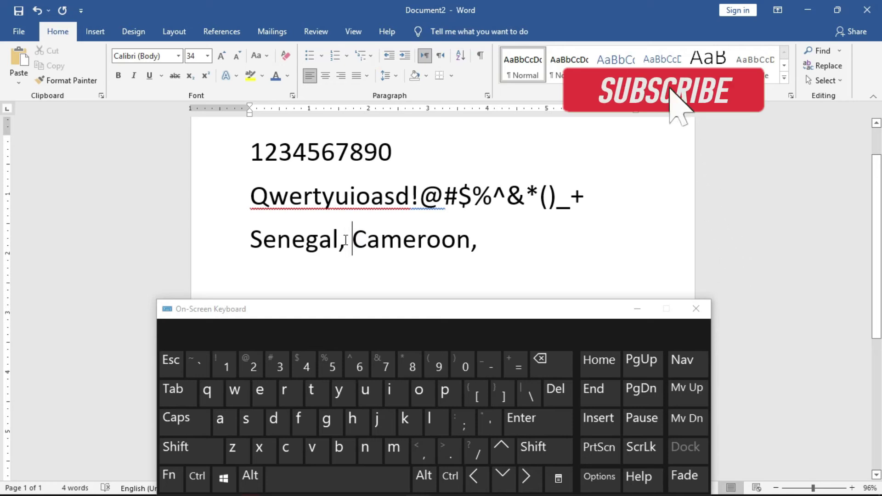
{"action": "key", "text": "Left"}
{"action": "key", "text": "Right"}
{"action": "key", "text": "Left"}
{"action": "key", "text": "Right"}
{"action": "key", "text": "Left"}
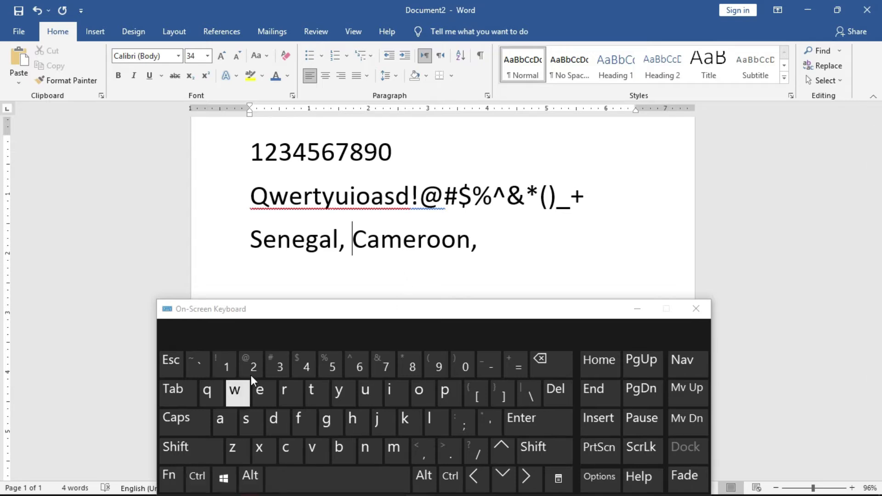
Step: Select the word Cameroon on the third line and copy it to the clipboard
{"action": "left_click", "coordinate": [356, 239]}
{"action": "left_click_drag", "start_coordinate": [355, 239], "coordinate": [471, 237]}
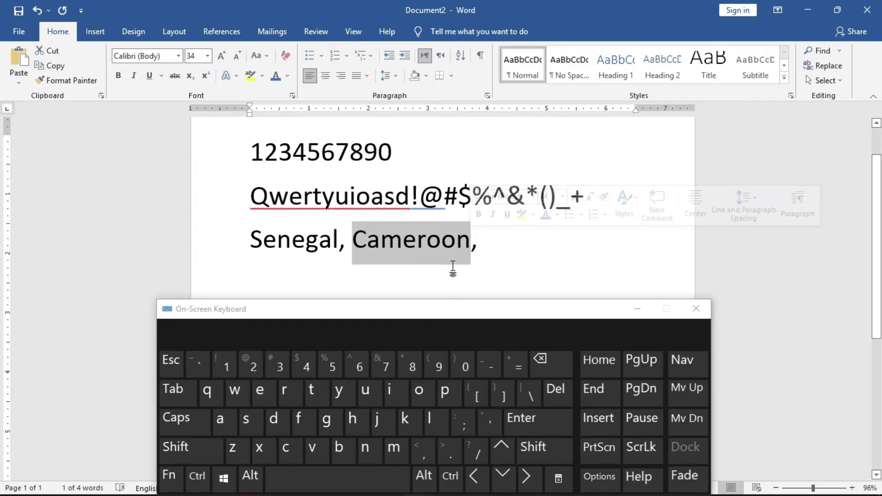
{"action": "right_click", "coordinate": [383, 241]}
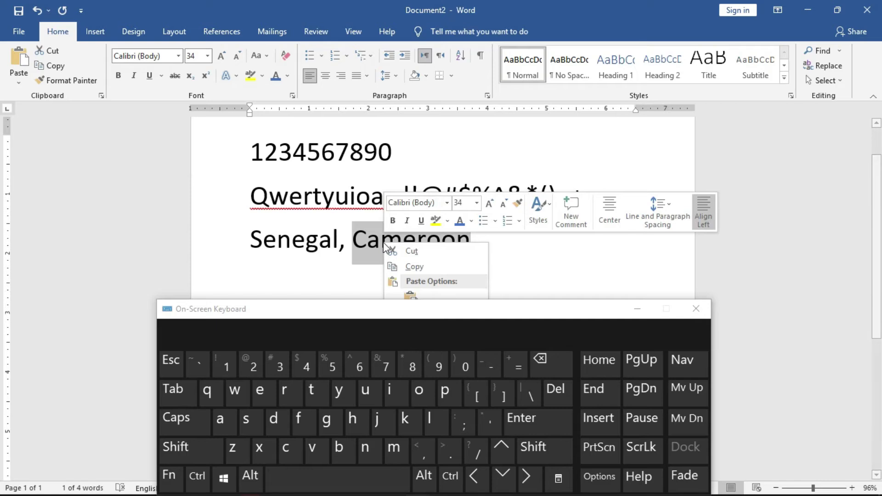
{"action": "left_click", "coordinate": [412, 267]}
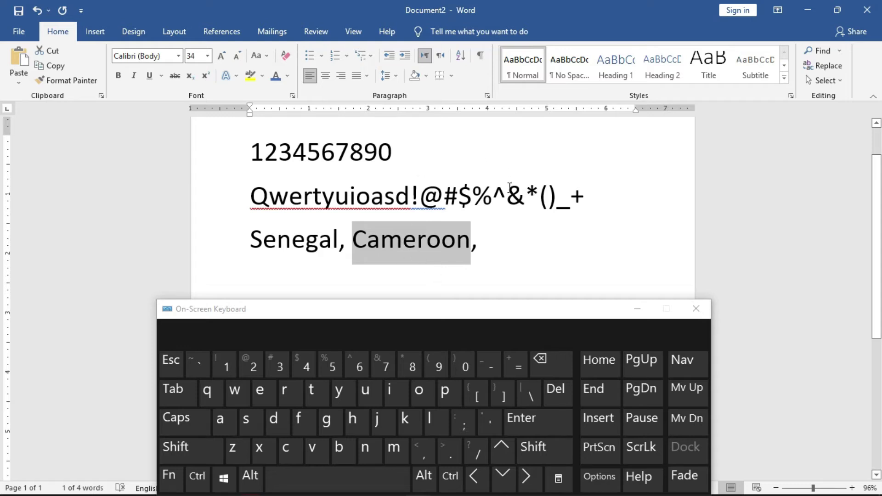
{"action": "key", "text": "ctrl"}
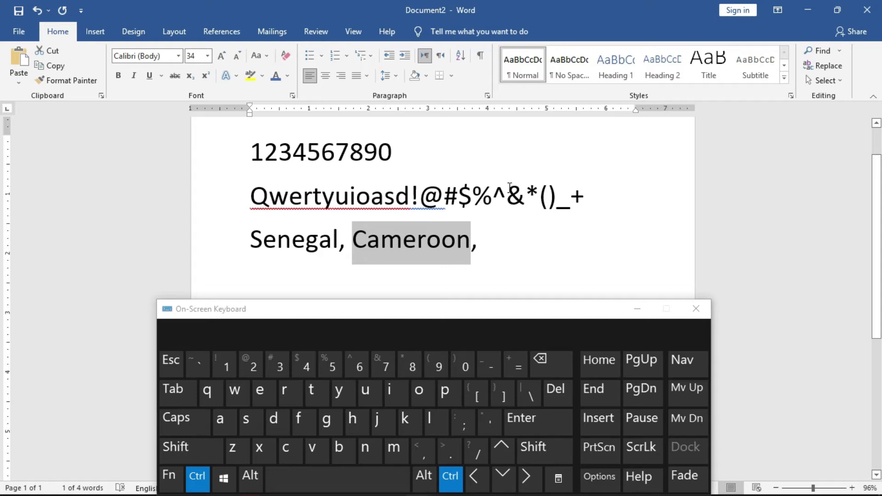
{"action": "left_click", "coordinate": [291, 451]}
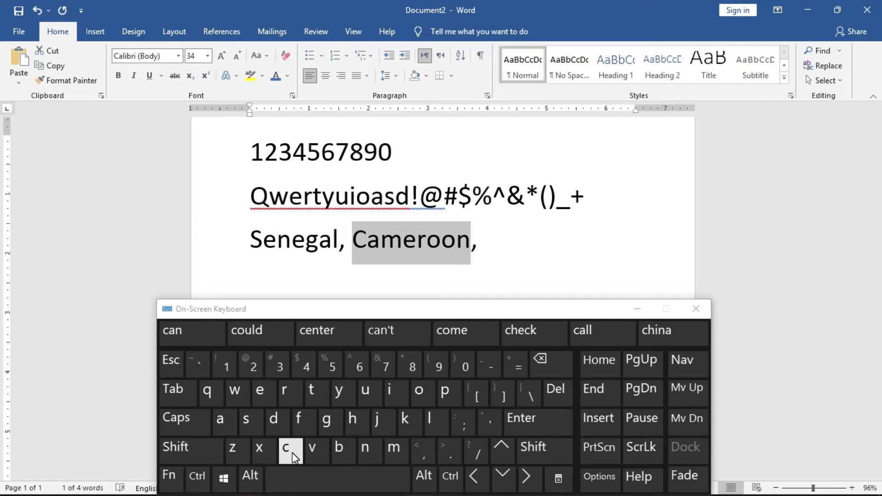
Step: Paste the copied word Cameroon at the end of the third line, after the last comma
{"action": "left_click", "coordinate": [520, 241]}
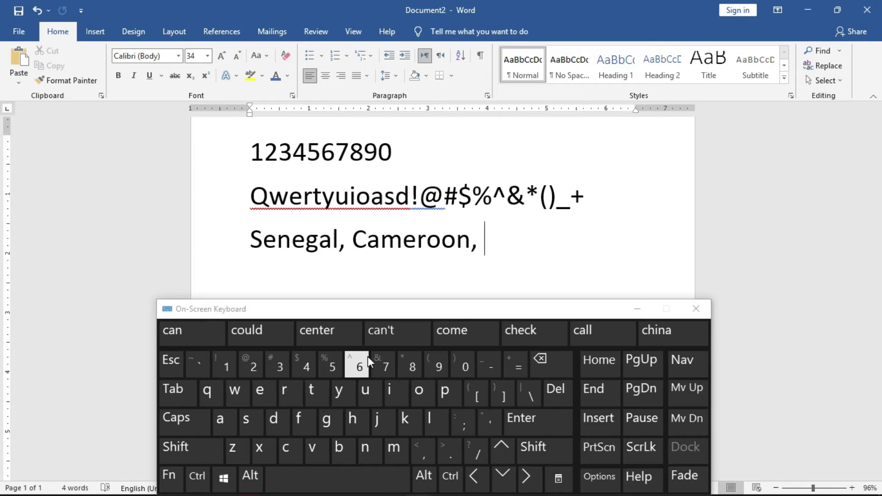
{"action": "key", "text": "ctrl"}
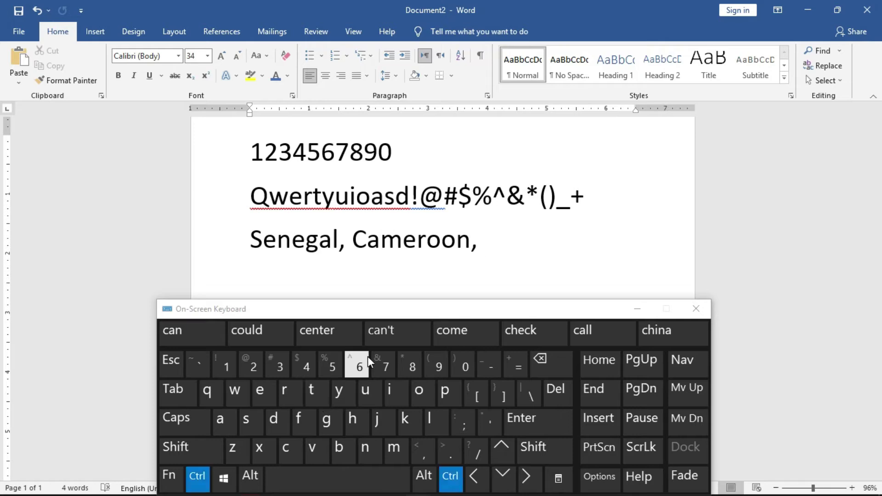
{"action": "left_click", "coordinate": [316, 451]}
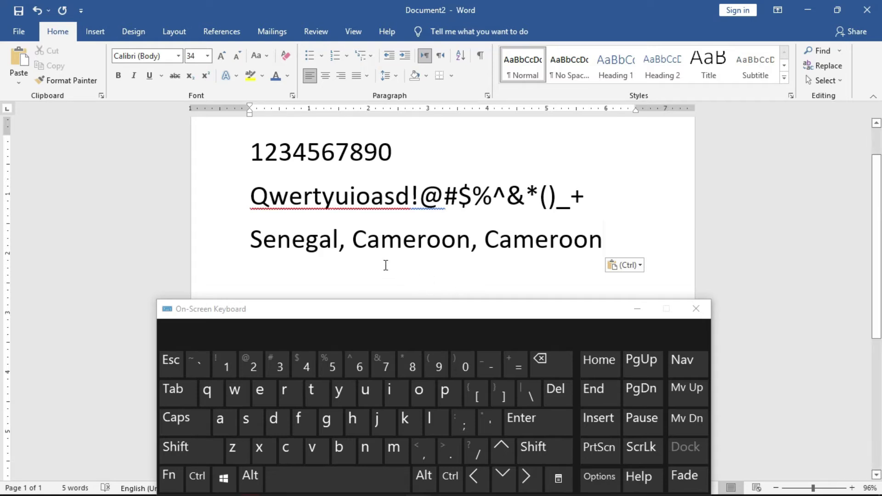
Step: Select the first Cameroon on the third line in one sweep and deselect it, leaving the insertion point before the word
{"action": "left_click", "coordinate": [352, 239]}
{"action": "left_click", "coordinate": [352, 239]}
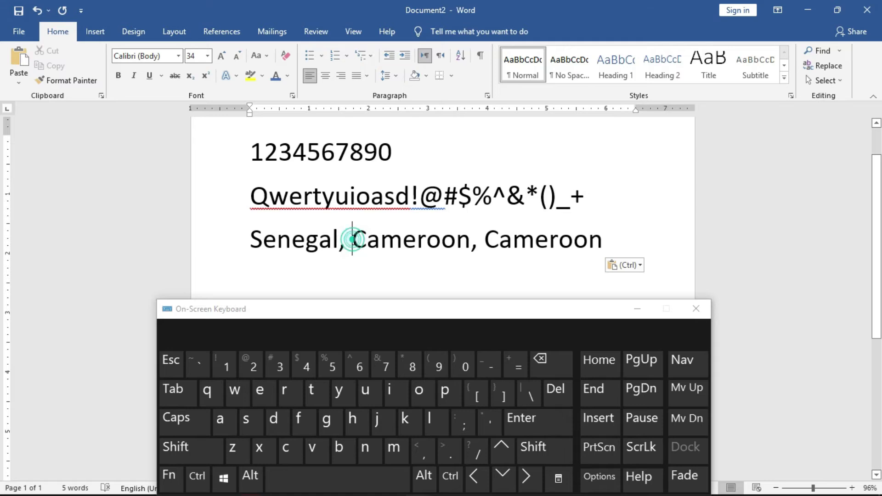
{"action": "left_click_drag", "start_coordinate": [353, 239], "coordinate": [469, 240]}
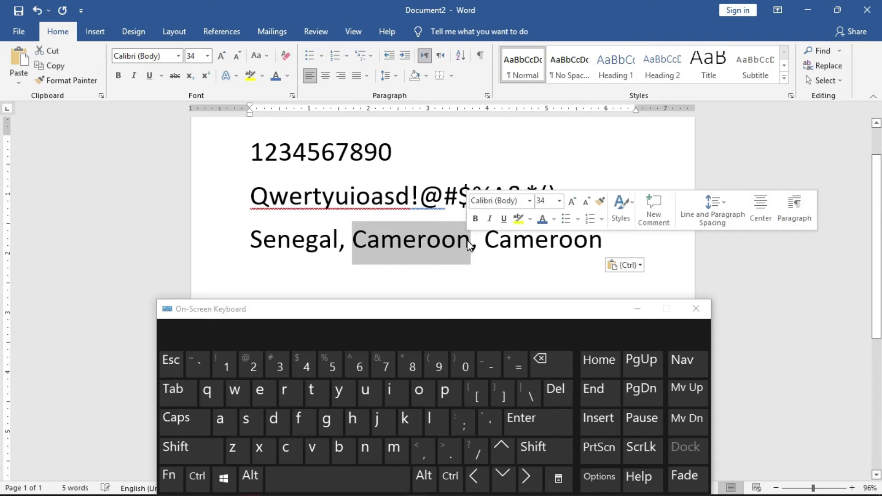
{"action": "left_click", "coordinate": [353, 248]}
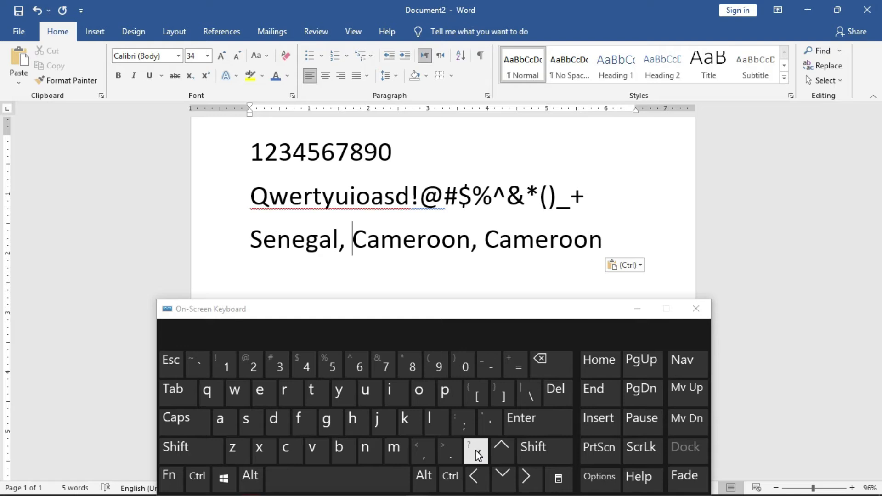
Step: Extend the selection one character at a time over the whole first Cameroon on the third line
{"action": "key", "text": "shift"}
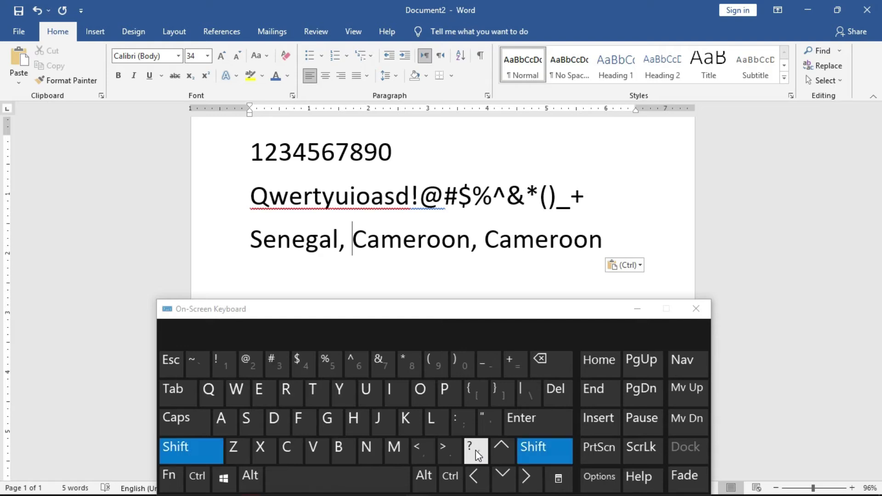
{"action": "left_click", "coordinate": [526, 485]}
{"action": "left_click", "coordinate": [527, 487]}
{"action": "left_click", "coordinate": [527, 486]}
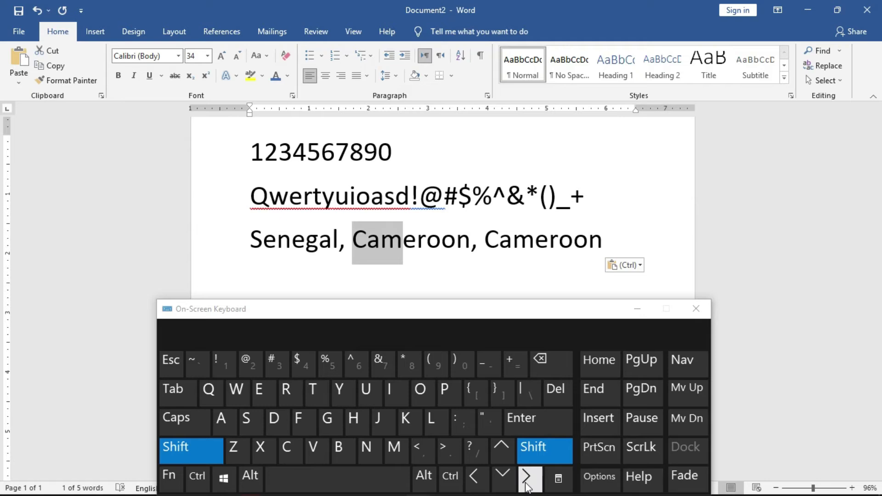
{"action": "left_click", "coordinate": [527, 487]}
{"action": "left_click", "coordinate": [528, 487]}
{"action": "left_click", "coordinate": [527, 486]}
{"action": "left_click", "coordinate": [527, 486]}
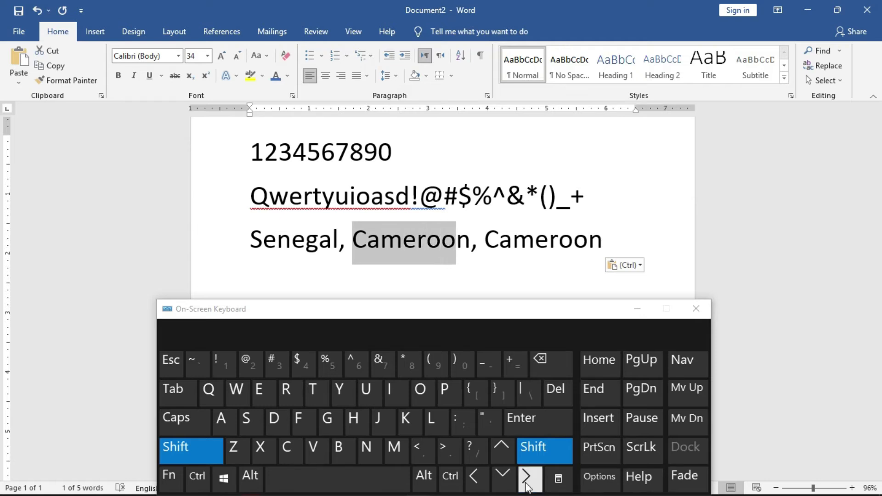
{"action": "left_click", "coordinate": [527, 486]}
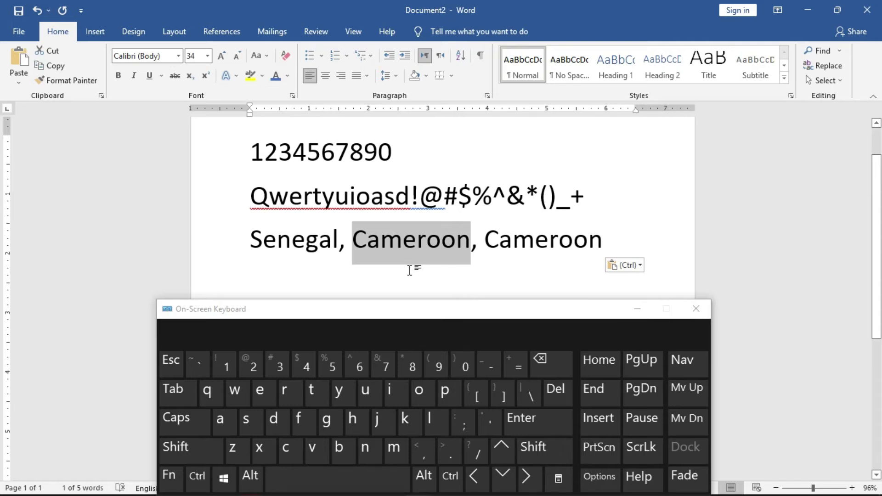
Step: Apply underline and italic formatting to the selected first Cameroon on the third line
{"action": "key", "text": "ctrl"}
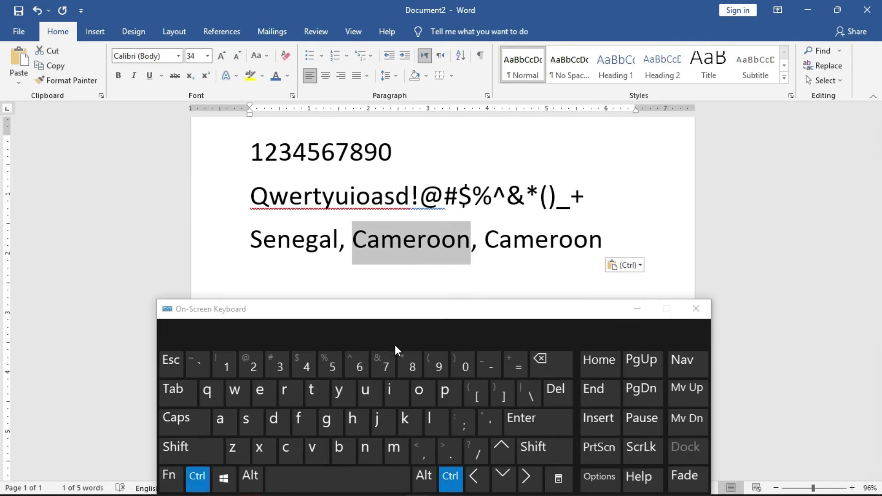
{"action": "left_click", "coordinate": [369, 393]}
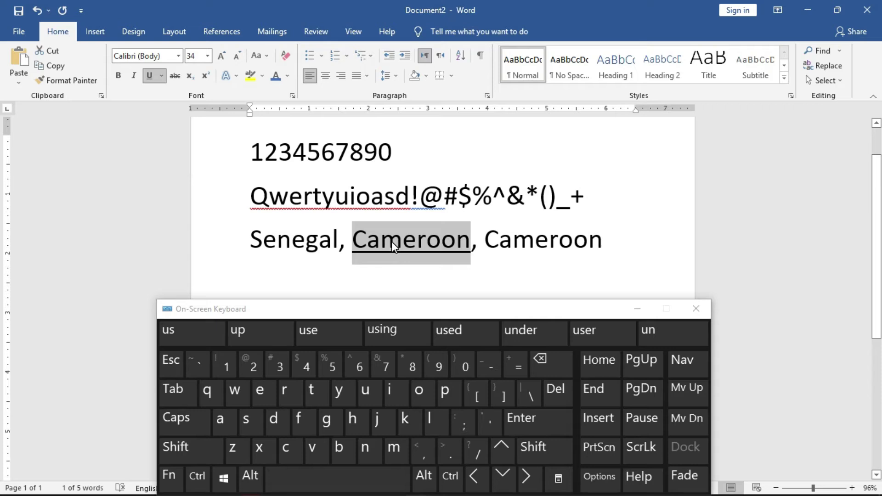
{"action": "key", "text": "ctrl"}
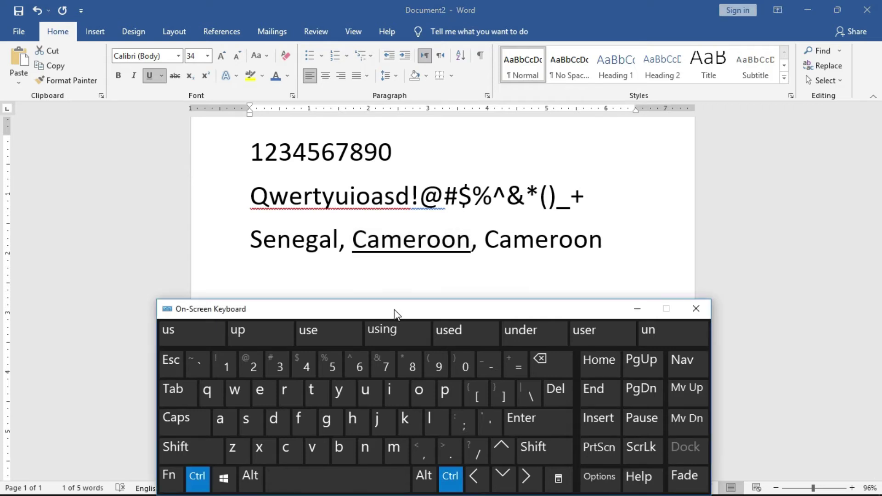
{"action": "left_click", "coordinate": [397, 393]}
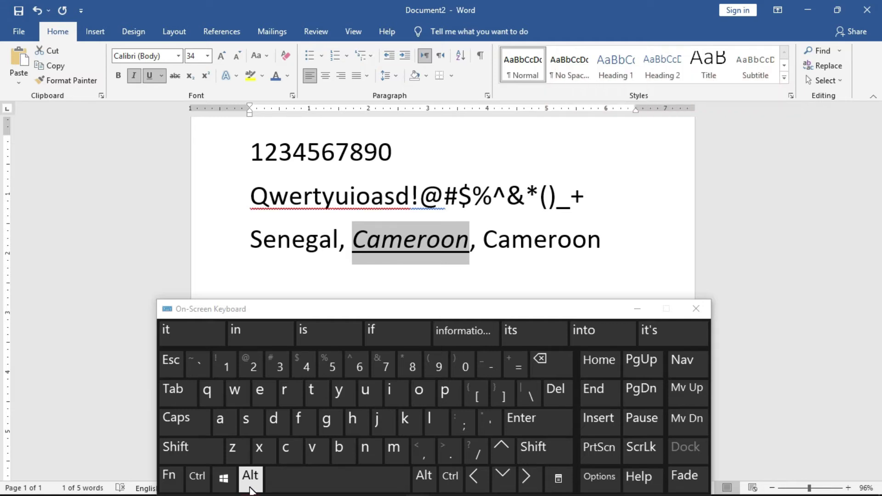
Step: Place the insertion point on the third line and move it to the line's beginning and then to its end
{"action": "left_click", "coordinate": [304, 196]}
{"action": "left_click", "coordinate": [304, 239]}
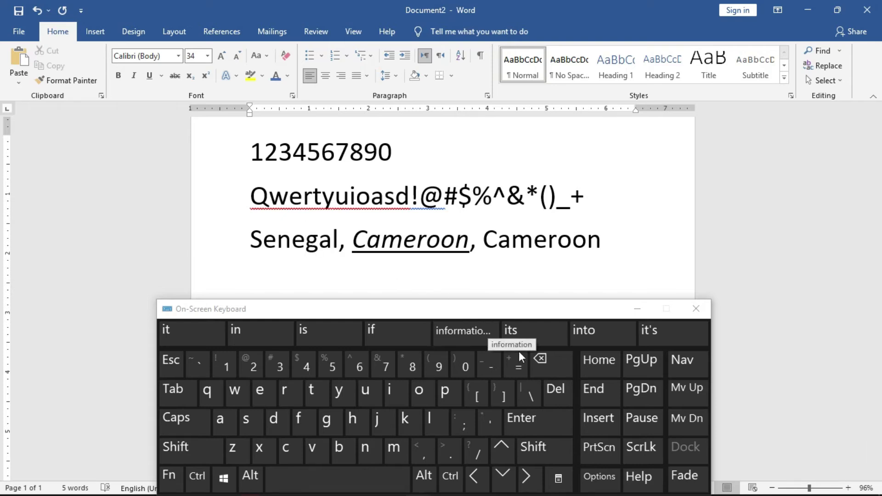
{"action": "left_click", "coordinate": [597, 371]}
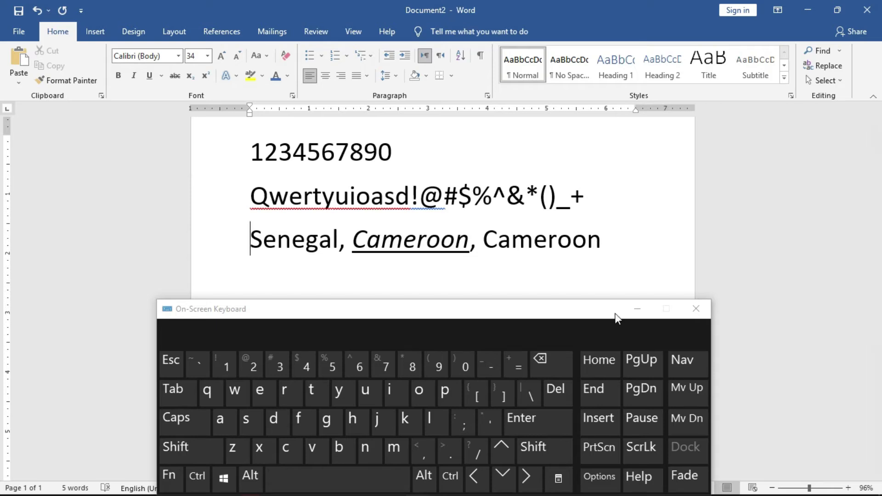
{"action": "left_click", "coordinate": [602, 397]}
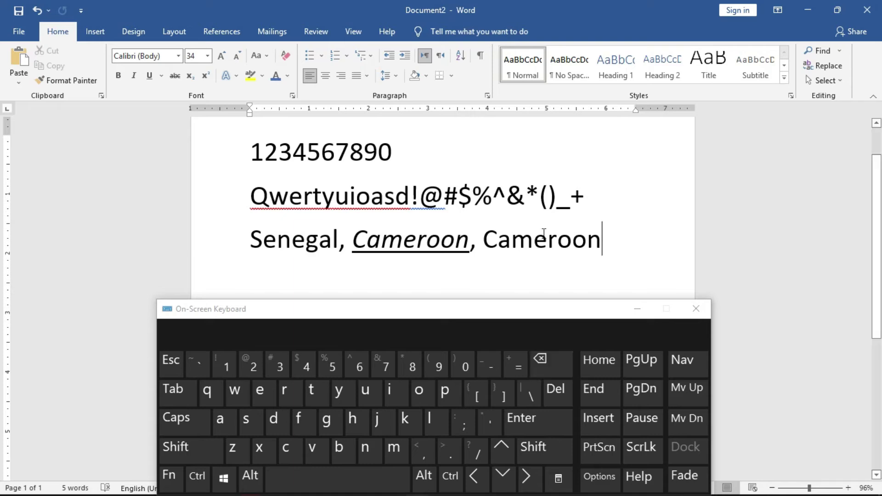
Step: Erase the last Cameroon and the space before it, one character at a time backward from the end of the third line
{"action": "left_click", "coordinate": [569, 248]}
{"action": "left_click", "coordinate": [602, 243]}
{"action": "left_click", "coordinate": [605, 243]}
{"action": "left_click", "coordinate": [604, 243]}
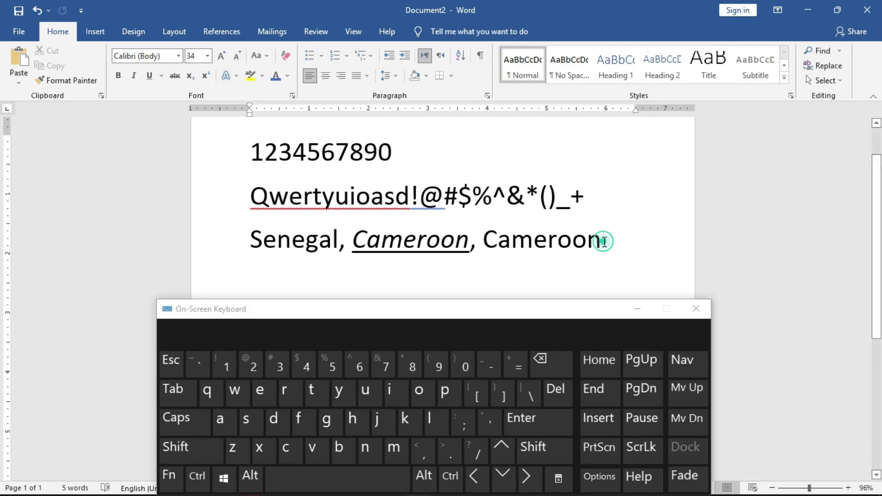
{"action": "left_click", "coordinate": [557, 362]}
{"action": "left_click", "coordinate": [557, 362]}
{"action": "left_click", "coordinate": [557, 362]}
{"action": "left_click", "coordinate": [557, 363]}
{"action": "left_click", "coordinate": [557, 362]}
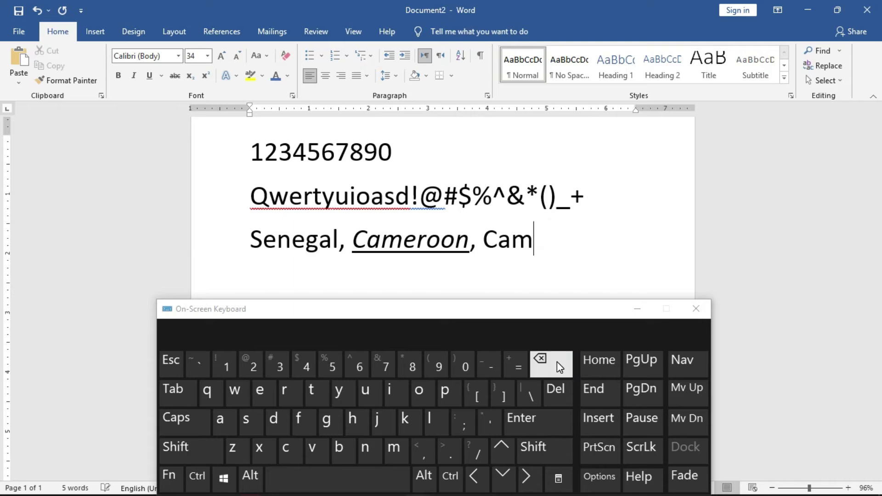
{"action": "left_click", "coordinate": [556, 362]}
{"action": "left_click", "coordinate": [557, 362]}
{"action": "left_click", "coordinate": [557, 362]}
{"action": "left_click", "coordinate": [557, 362]}
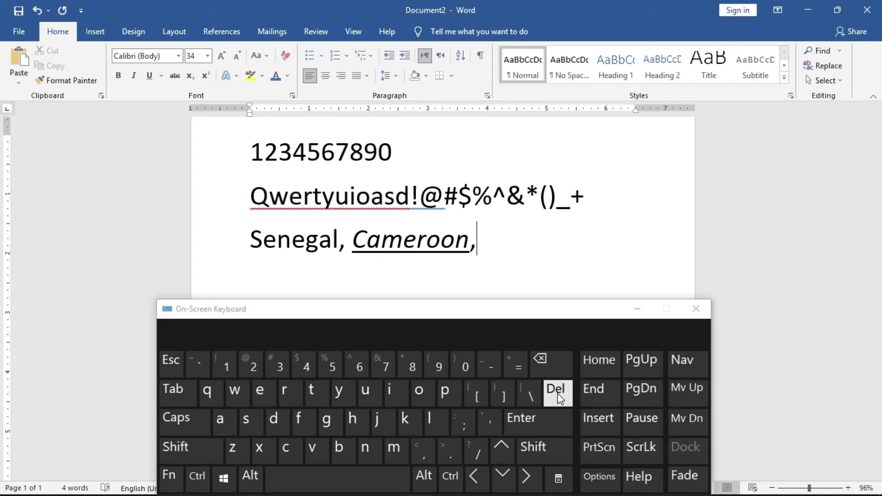
{"action": "left_click", "coordinate": [354, 245]}
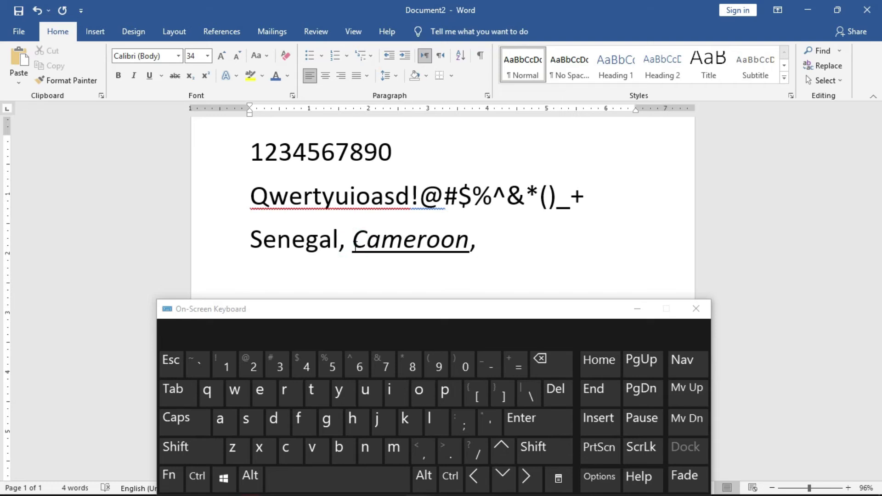
{"action": "left_click", "coordinate": [486, 241]}
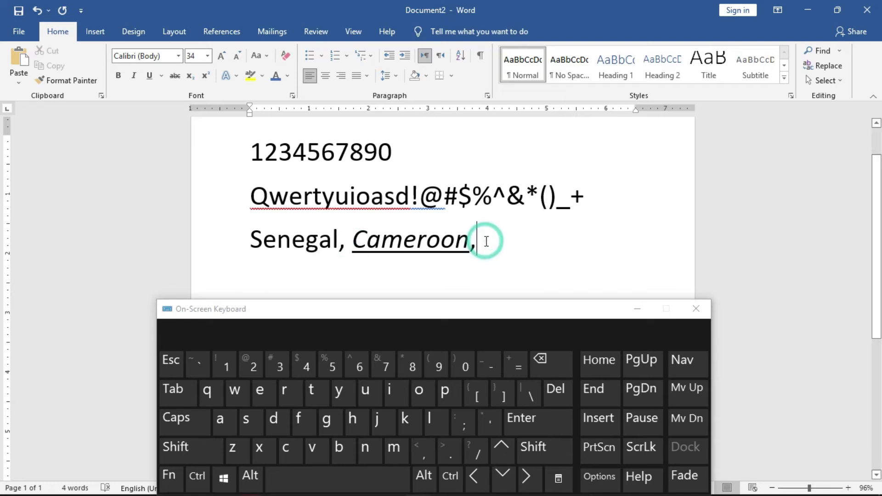
{"action": "left_click", "coordinate": [355, 239]}
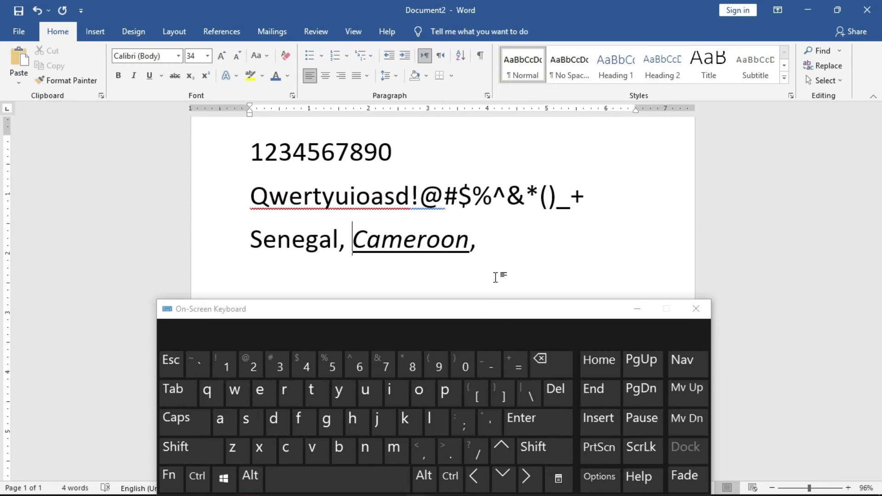
{"action": "left_click", "coordinate": [471, 243]}
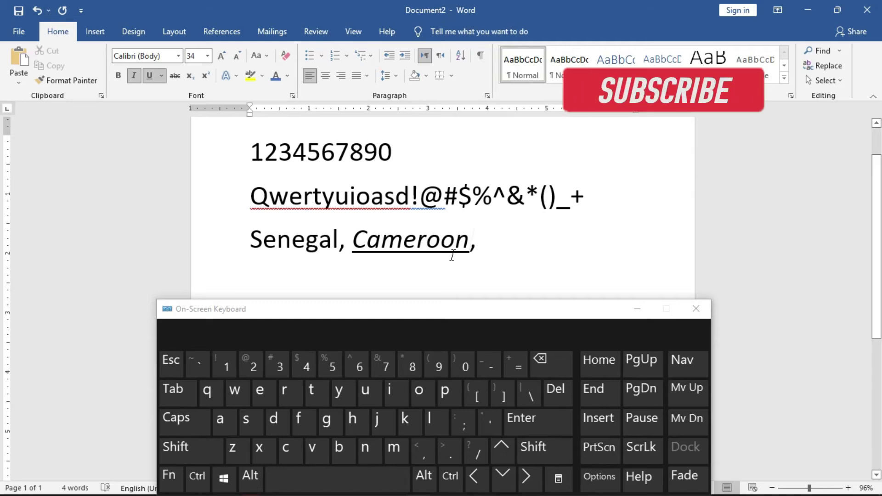
Step: Delete the formatted Cameroon and its trailing comma, one character at a time forward from the start of the word
{"action": "left_click", "coordinate": [356, 238]}
{"action": "left_click", "coordinate": [355, 237]}
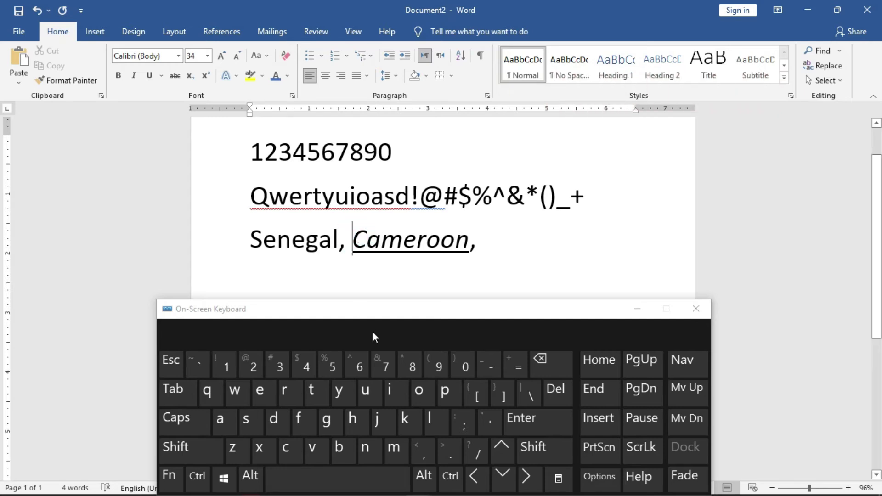
{"action": "left_click", "coordinate": [558, 392]}
{"action": "left_click", "coordinate": [558, 392]}
{"action": "left_click", "coordinate": [557, 392]}
{"action": "left_click", "coordinate": [558, 392]}
{"action": "left_click", "coordinate": [557, 391]}
{"action": "left_click", "coordinate": [557, 392]}
{"action": "left_click", "coordinate": [557, 392]}
{"action": "left_click", "coordinate": [557, 392]}
{"action": "left_click", "coordinate": [557, 392]}
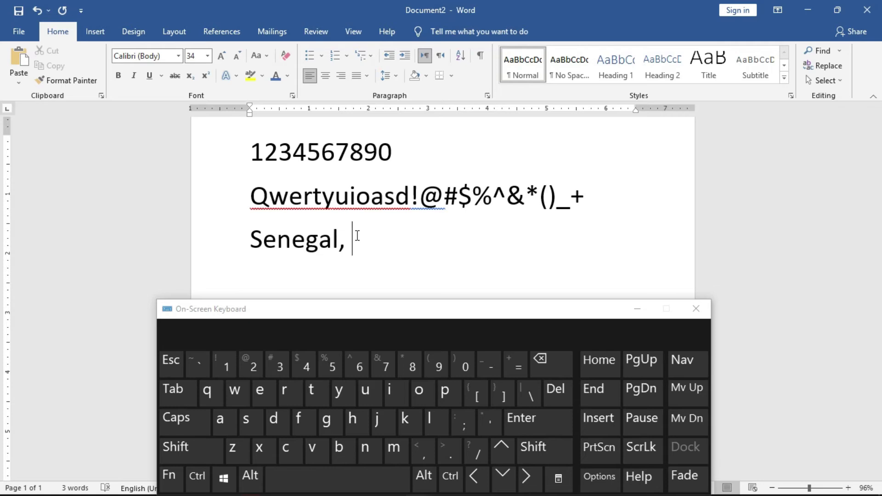
Step: Enter Nigeria, USA, Togo after Senegal on the third line, separated by commas and spaces
{"action": "type", "text": "Nigeriam"}
{"action": "key", "text": "BackSpace"}
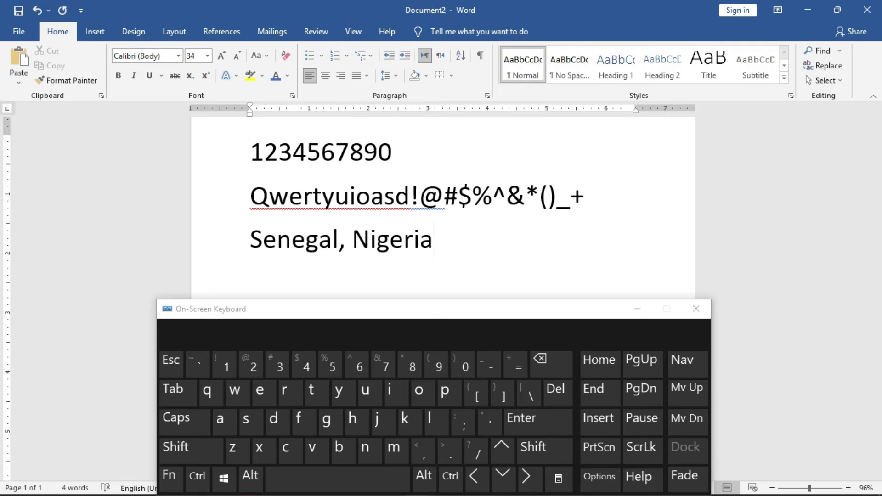
{"action": "type", "text": "."}
{"action": "key", "text": "BackSpace"}
{"action": "key", "text": "BackSpace"}
{"action": "type", "text": ", USA, Togo"}
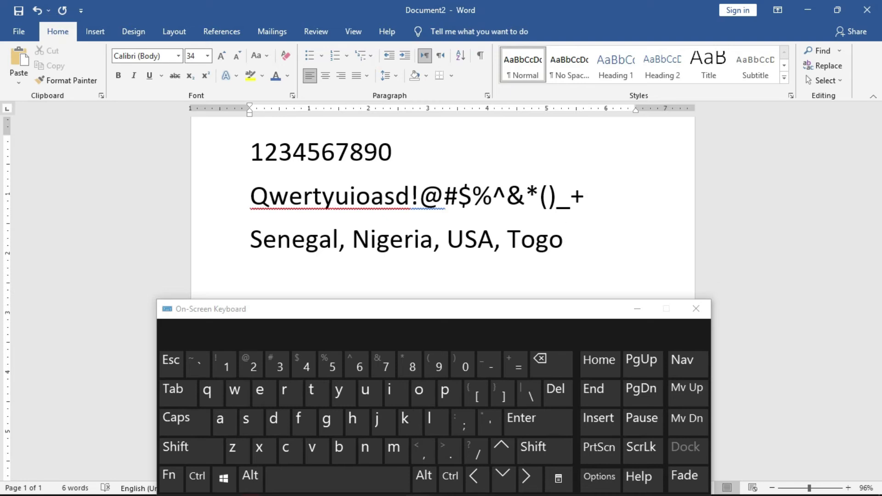
Step: Add two new lines below the list of countries and enter United Kingdom on the second one, leaving one blank line between
{"action": "left_click", "coordinate": [522, 422]}
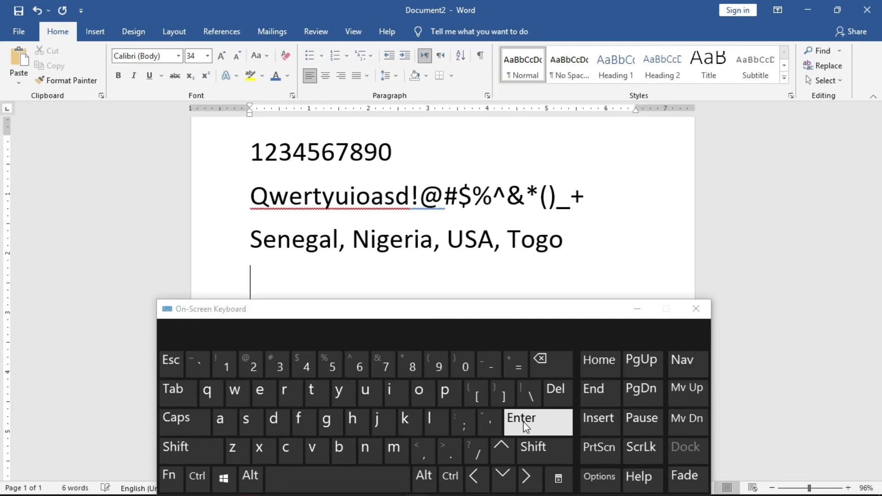
{"action": "left_click", "coordinate": [523, 422]}
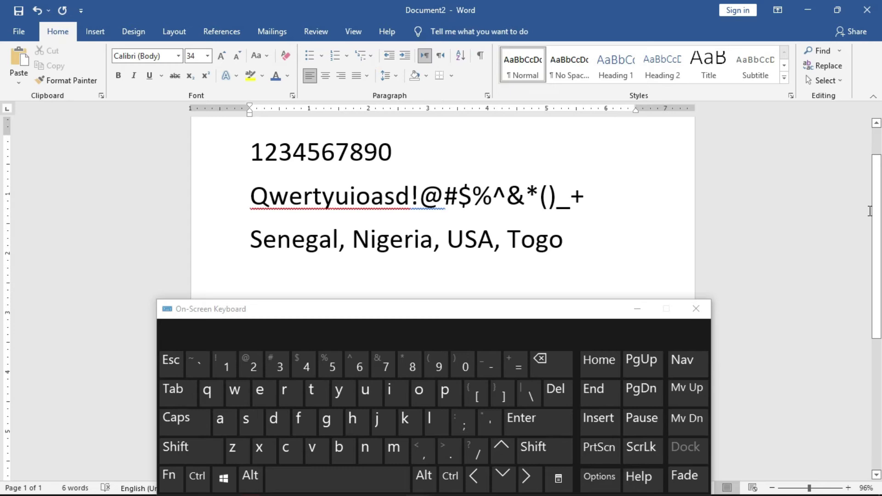
{"action": "scroll", "coordinate": [3, 216], "scroll_direction": "down", "scroll_amount": 1}
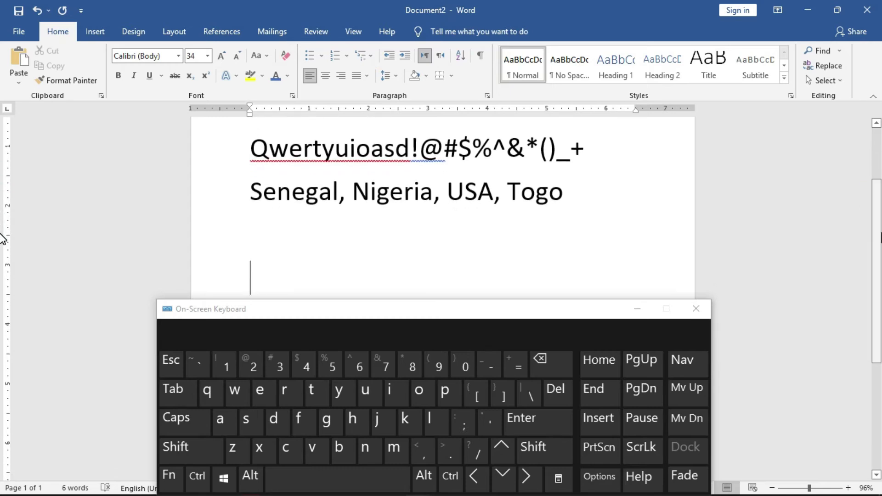
{"action": "left_click", "coordinate": [267, 237]}
{"action": "left_click", "coordinate": [262, 285]}
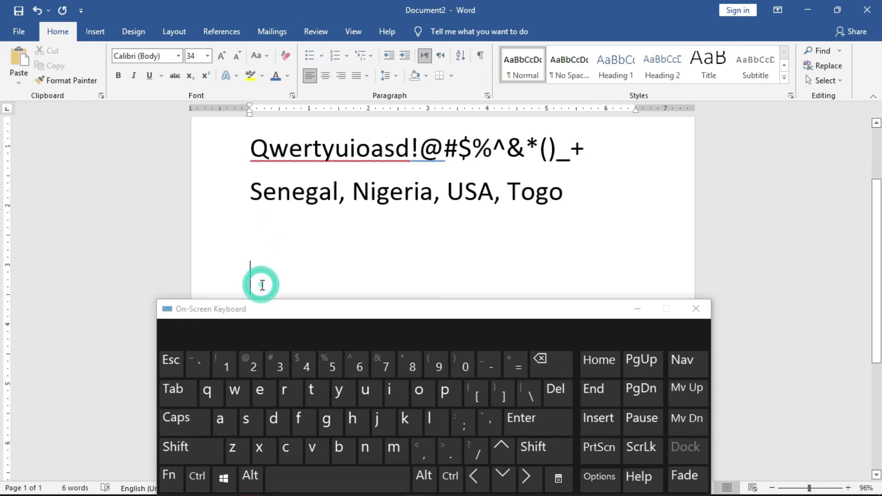
{"action": "key", "text": "shift"}
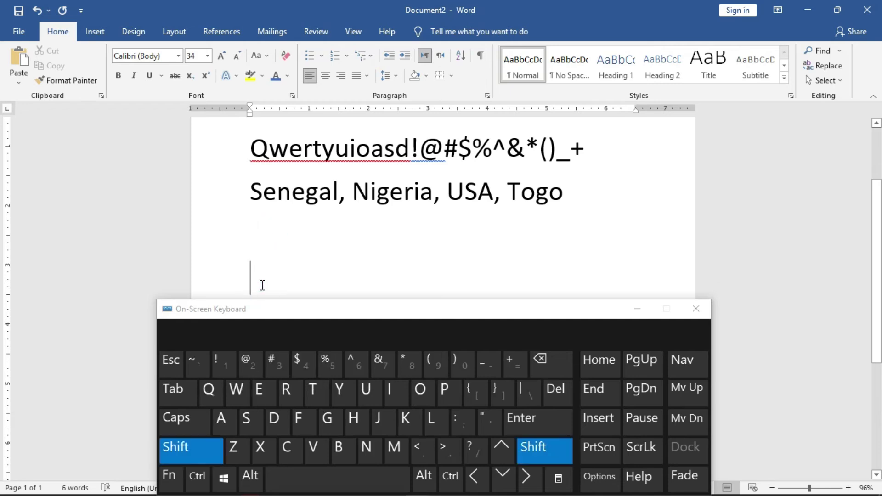
{"action": "type", "text": "United Kingdom"}
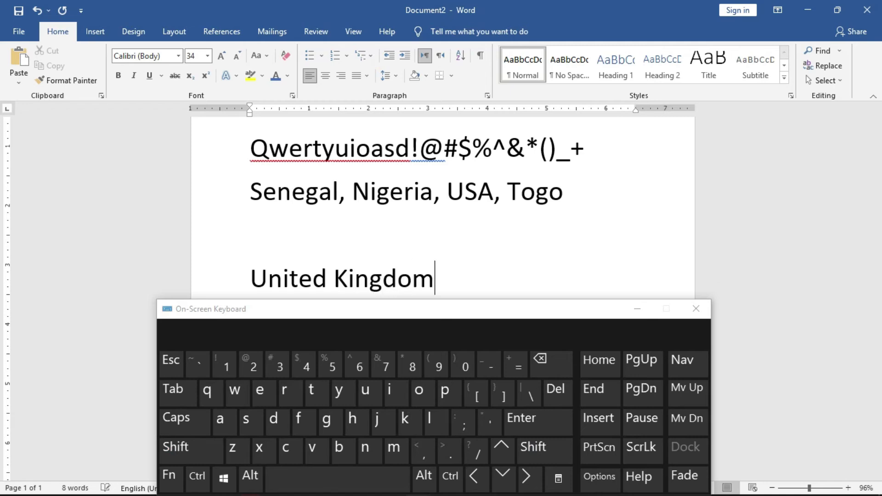
Step: Indent the line Senegal, Nigeria, USA, Togo by one tab from its beginning
{"action": "left_click", "coordinate": [273, 215]}
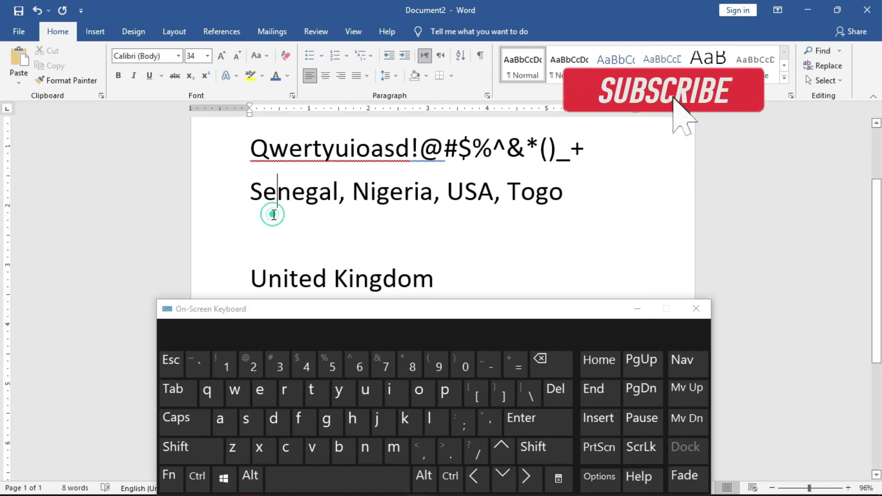
{"action": "left_click", "coordinate": [271, 232]}
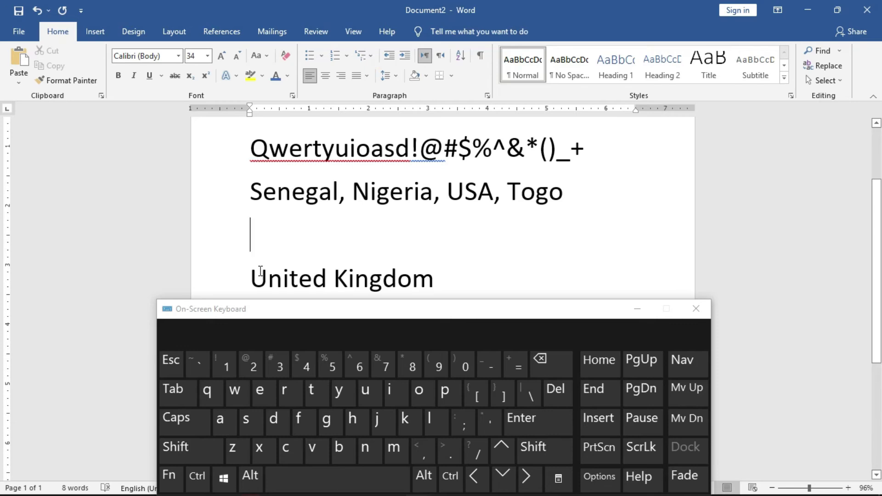
{"action": "left_click", "coordinate": [251, 201]}
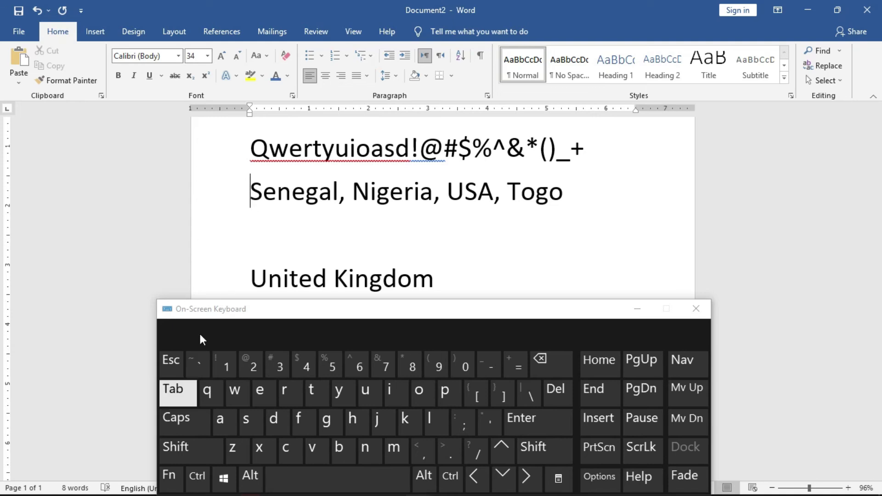
{"action": "left_click", "coordinate": [254, 198]}
{"action": "left_click", "coordinate": [181, 397]}
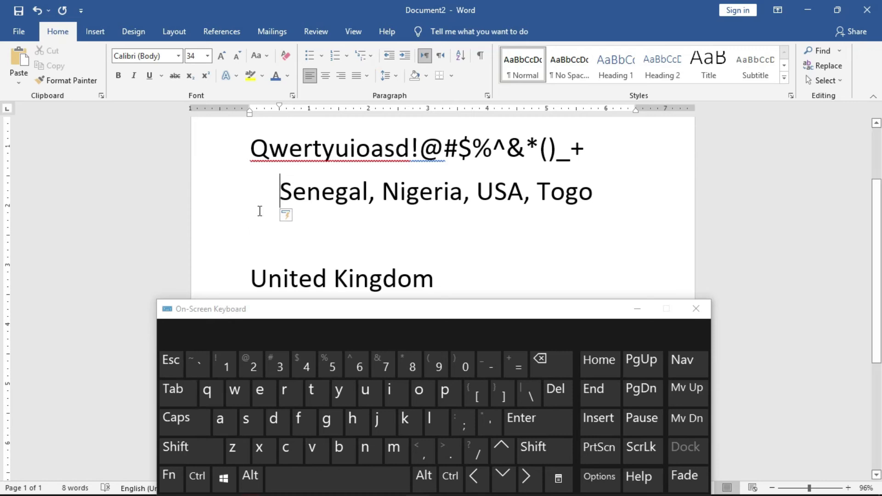
Step: Replace the tab indent before Senegal with a run of single spaces
{"action": "key", "text": "BackSpace"}
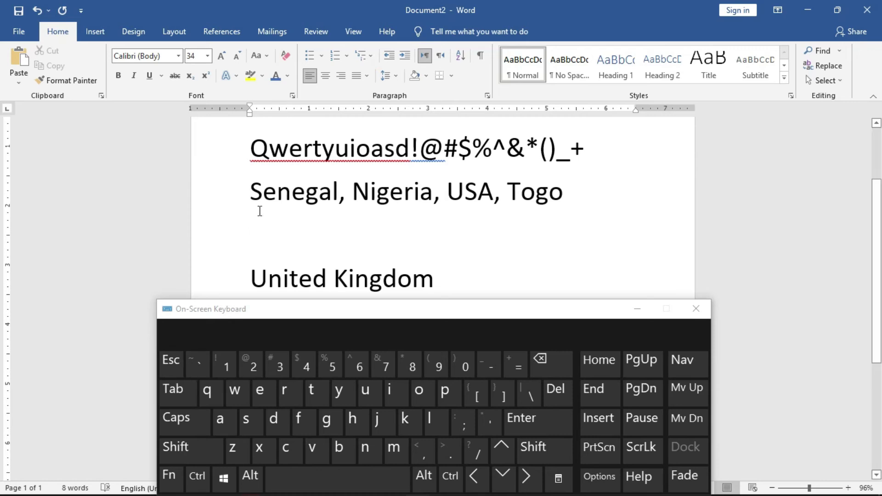
{"action": "left_click", "coordinate": [314, 477]}
{"action": "left_click", "coordinate": [315, 477]}
{"action": "left_click", "coordinate": [315, 477]}
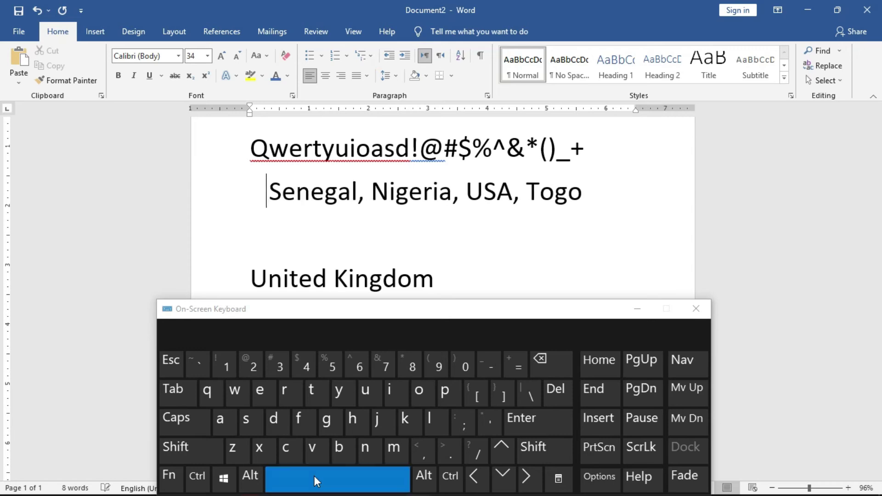
{"action": "left_click", "coordinate": [316, 480]}
{"action": "left_click", "coordinate": [316, 481]}
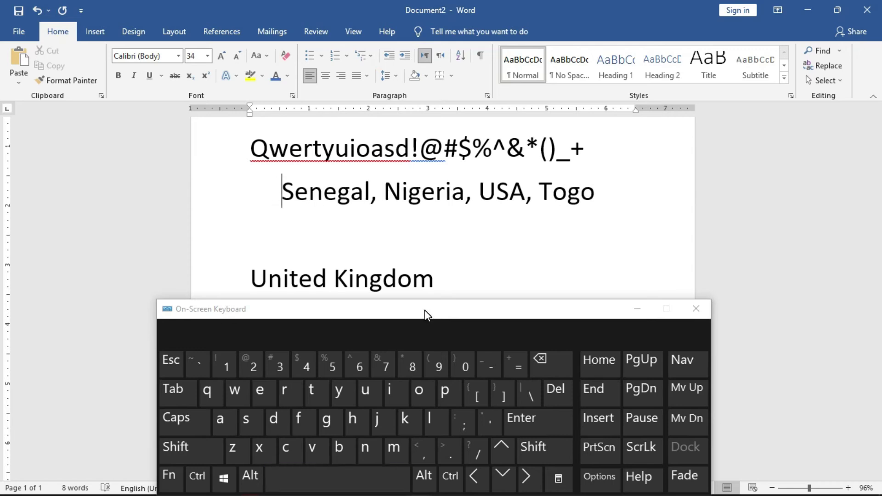
Step: Remove the spaces before Senegal and indent the line by one tab instead
{"action": "key", "text": "BackSpace"}
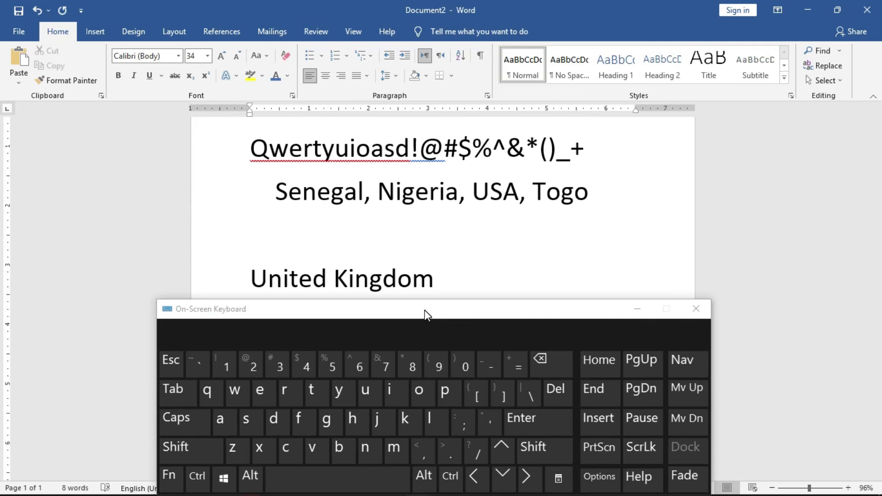
{"action": "key", "text": "BackSpace"}
{"action": "key", "text": "BackSpace"}
{"action": "key", "text": "BackSpace"}
{"action": "key", "text": "BackSpace"}
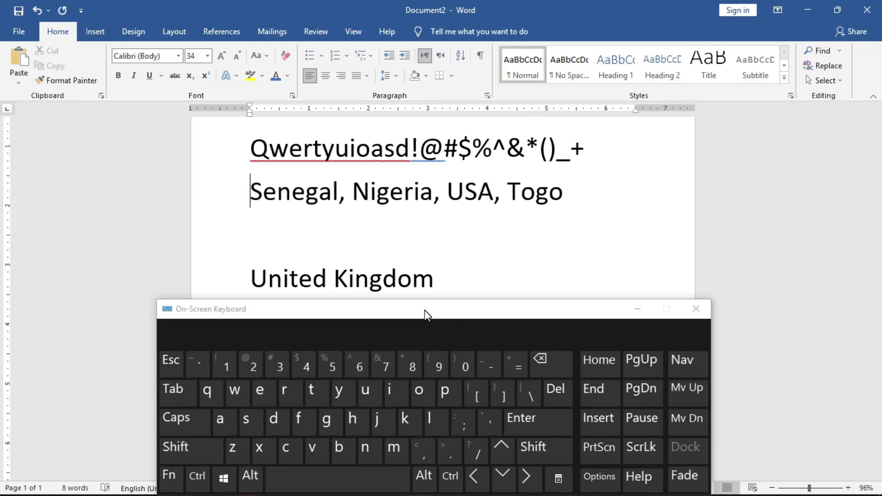
{"action": "key", "text": "Tab"}
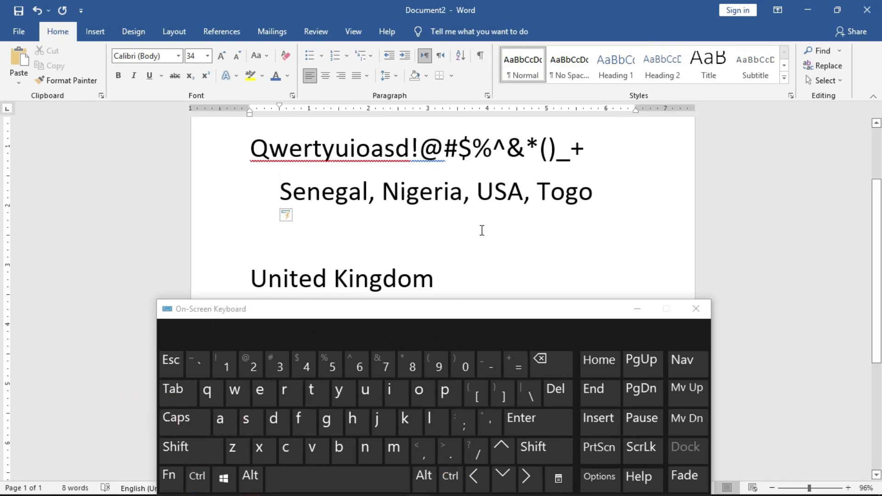
Step: Show the document's print preview and return to the document without printing
{"action": "key", "text": "ctrl+p"}
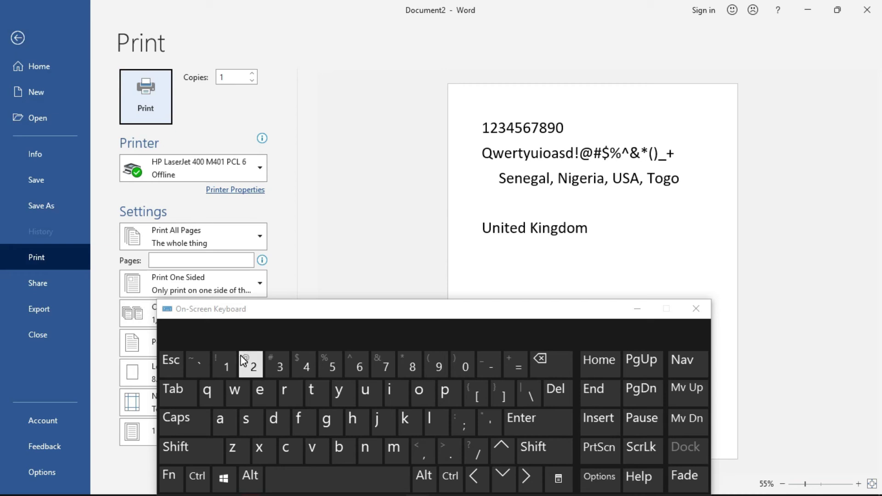
{"action": "left_click", "coordinate": [175, 365]}
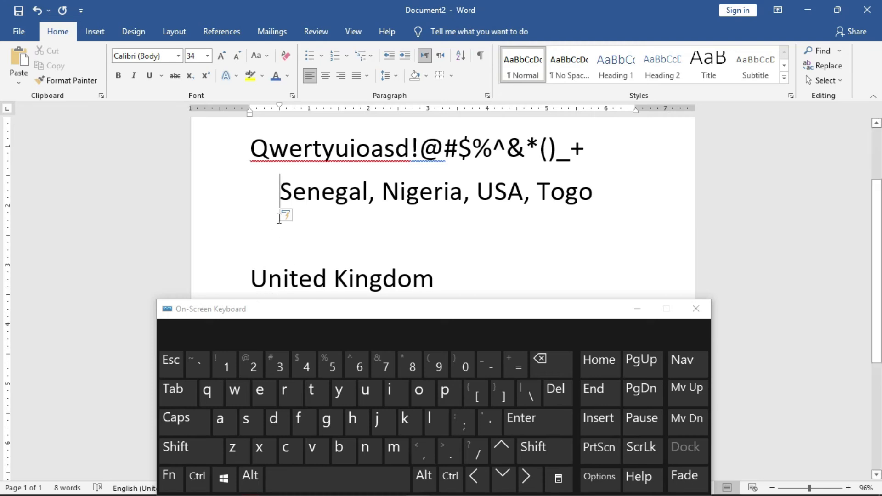
Step: Enter UNITED WE STAND in capital letters on the blank line above United Kingdom
{"action": "left_click", "coordinate": [255, 233]}
{"action": "left_click", "coordinate": [186, 425]}
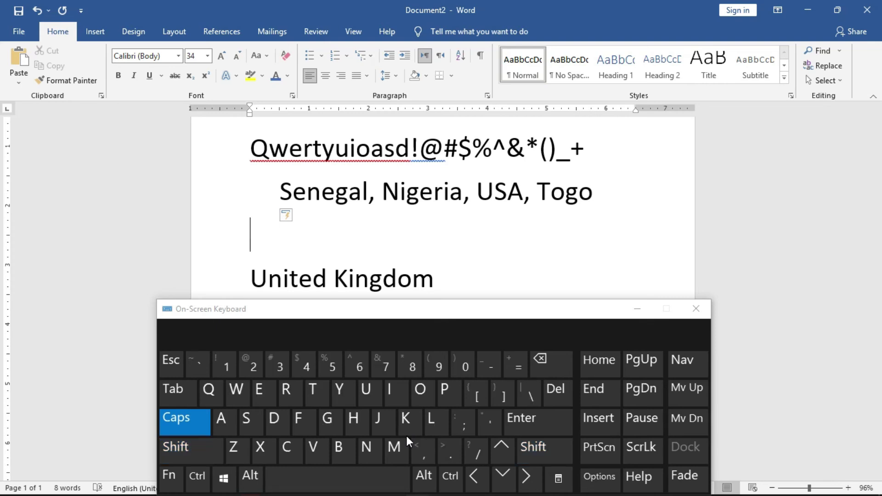
{"action": "type", "text": "UNITED WE STAND"}
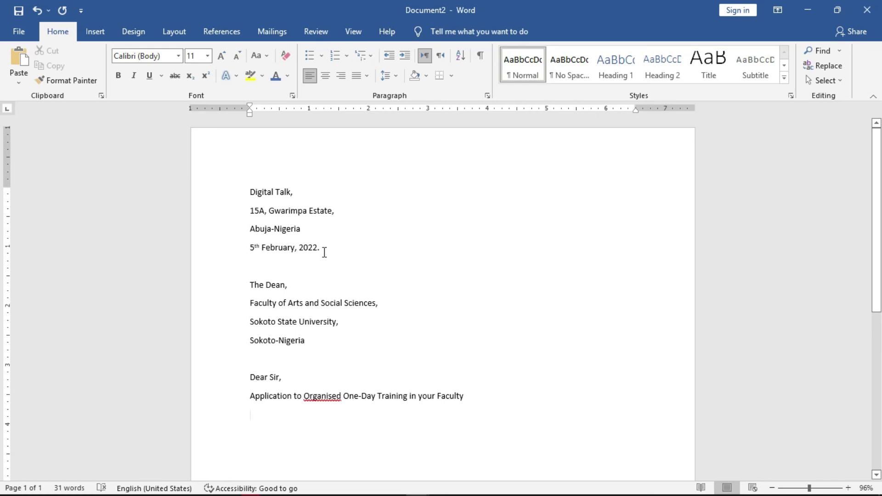
Step: Start the letter's body on a new line below the subject line with "I humbly write on the above"
{"action": "left_click", "coordinate": [296, 193]}
{"action": "left_click", "coordinate": [473, 401]}
{"action": "key", "text": "Return"}
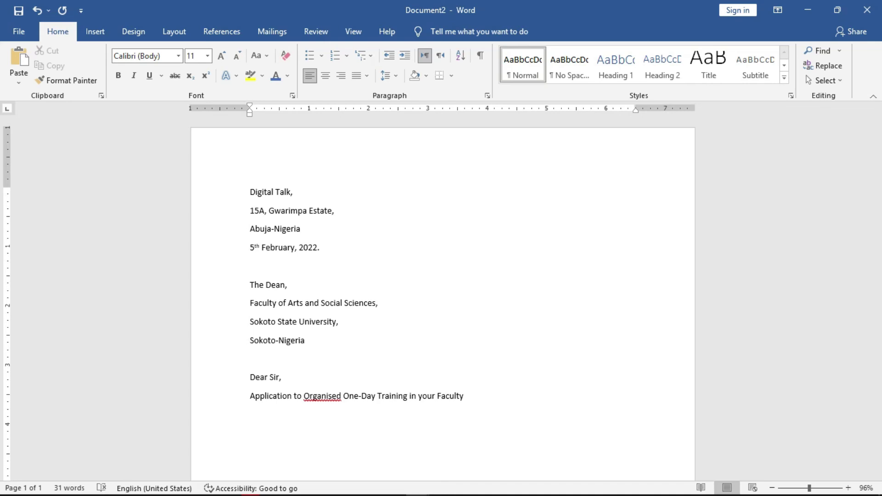
{"action": "type", "text": "i humbly r"}
{"action": "key", "text": "BackSpace"}
{"action": "type", "text": "write on the "}
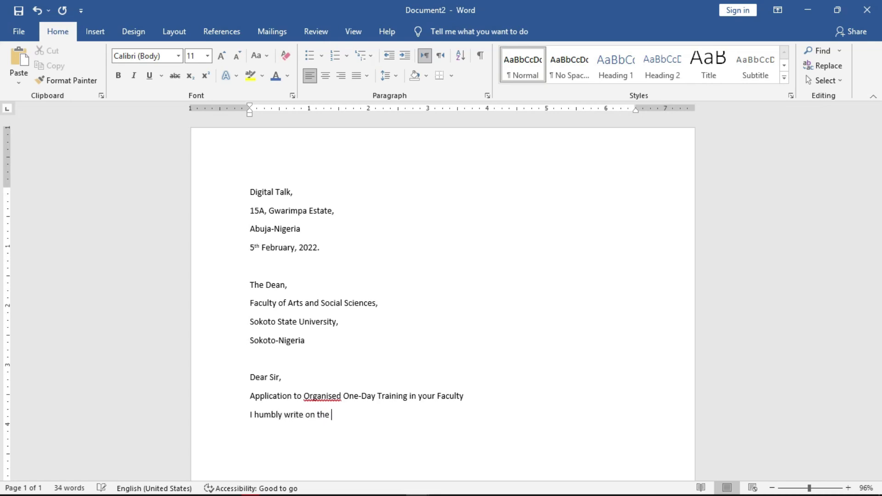
{"action": "type", "text": "above"}
{"action": "type", "text": "d"}
{"action": "key", "text": "BackSpace"}
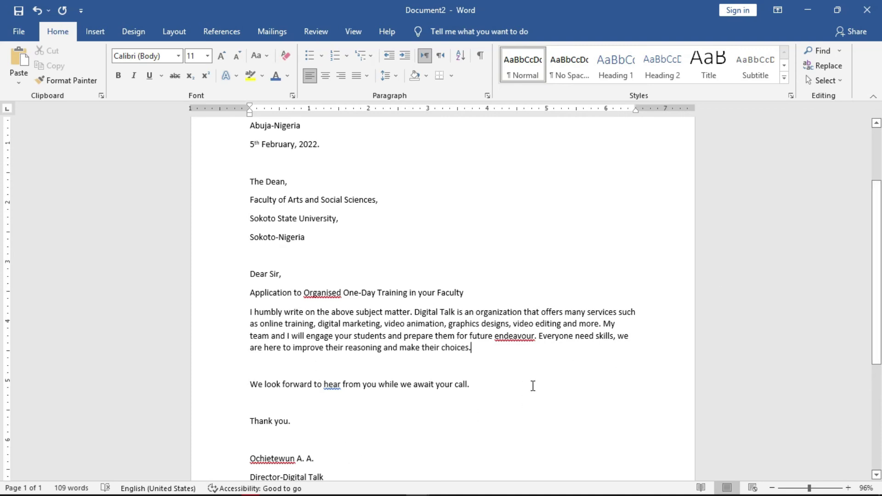
Step: Look over the letter from the sender's address to the closing lines
{"action": "scroll", "coordinate": [2, 299], "scroll_direction": "up", "scroll_amount": 2}
{"action": "scroll", "coordinate": [2, 266], "scroll_direction": "down", "scroll_amount": 1}
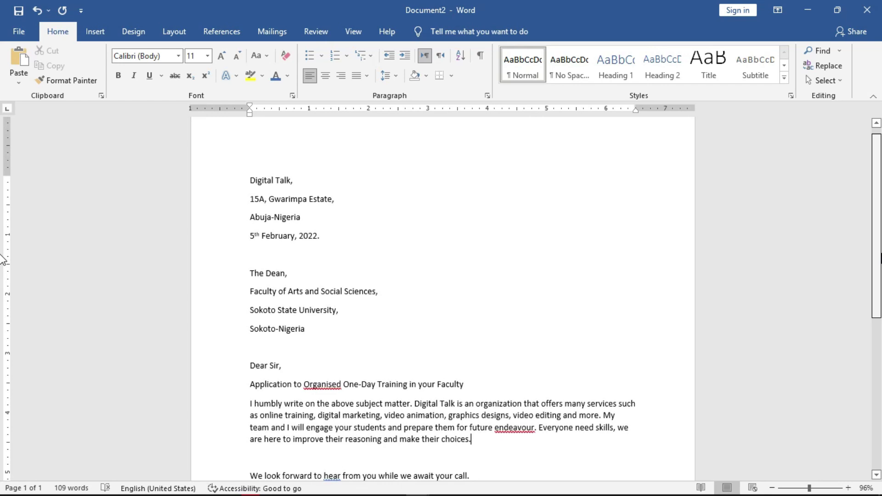
{"action": "scroll", "coordinate": [2, 271], "scroll_direction": "up", "scroll_amount": 2}
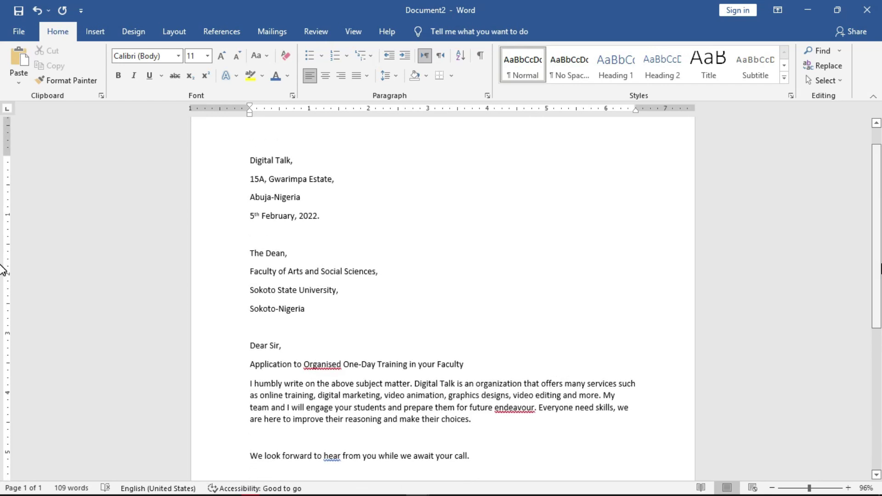
{"action": "scroll", "coordinate": [2, 266], "scroll_direction": "down", "scroll_amount": 1}
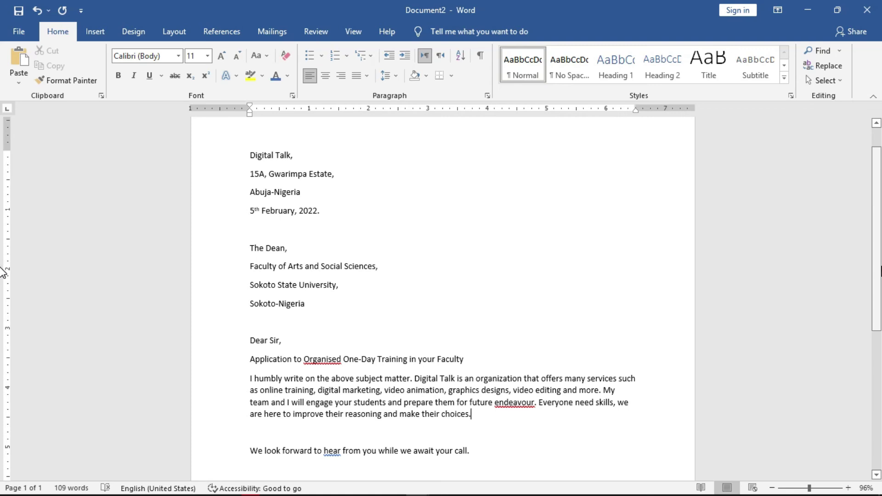
{"action": "scroll", "coordinate": [2, 271], "scroll_direction": "up", "scroll_amount": 1}
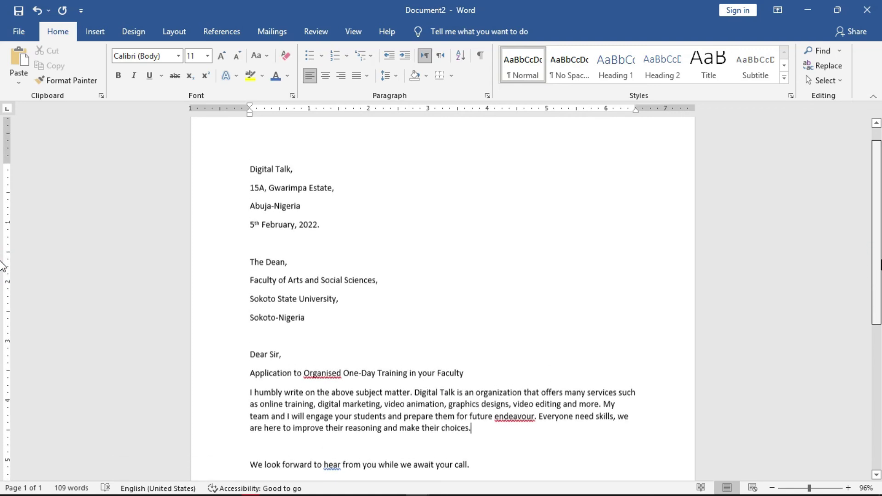
{"action": "scroll", "coordinate": [3, 267], "scroll_direction": "down", "scroll_amount": 2}
{"action": "scroll", "coordinate": [2, 266], "scroll_direction": "up", "scroll_amount": 3}
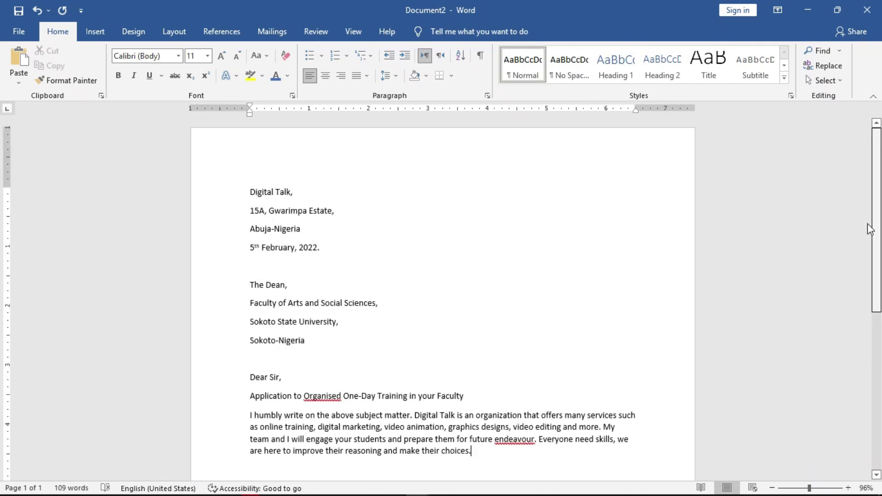
Step: Set the line spacing of the sender's address and date block to 1.0
{"action": "left_click", "coordinate": [250, 199]}
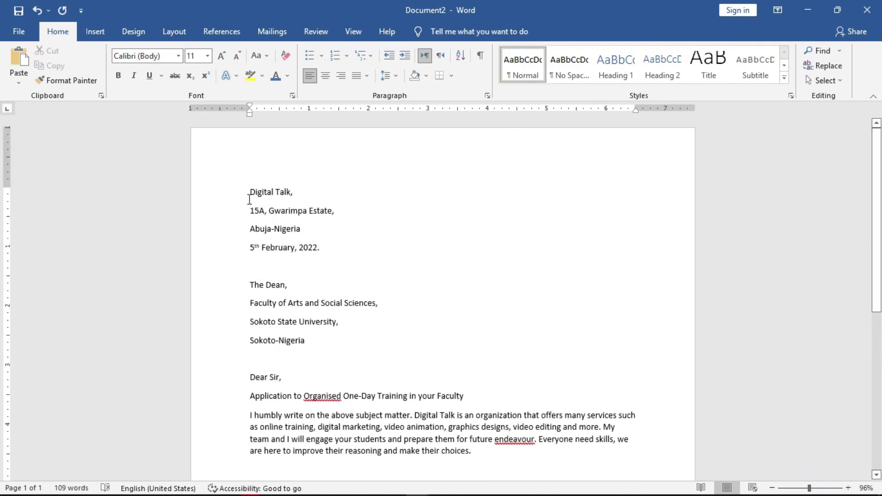
{"action": "mouse_move", "coordinate": [249, 198]}
{"action": "left_mouse_down"}
{"action": "mouse_move", "coordinate": [287, 288]}
{"action": "mouse_move", "coordinate": [296, 247]}
{"action": "left_mouse_up"}
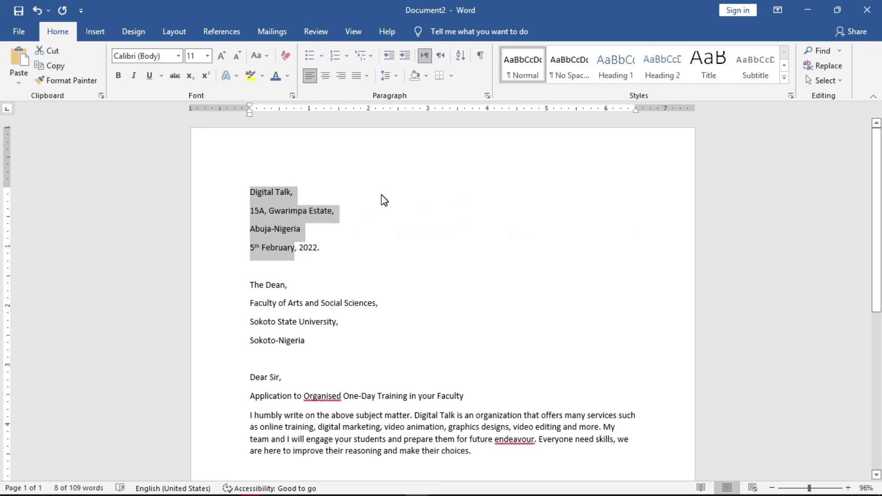
{"action": "left_click", "coordinate": [396, 75]}
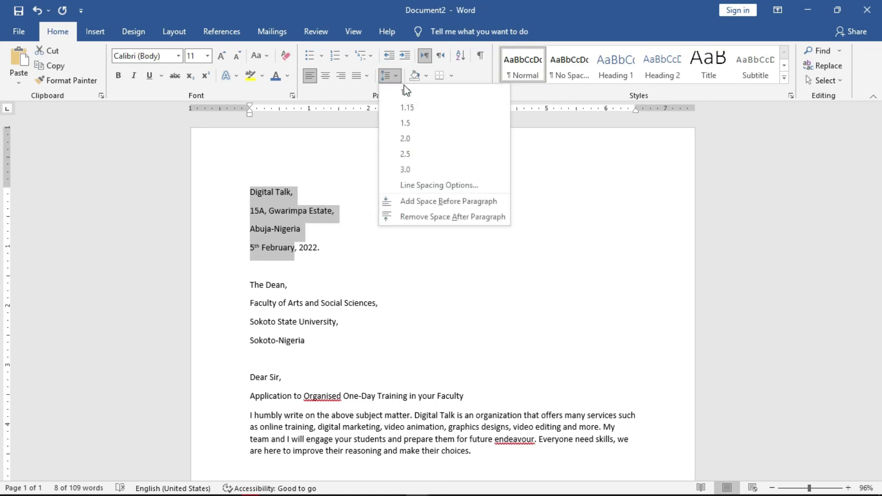
{"action": "left_click", "coordinate": [406, 92]}
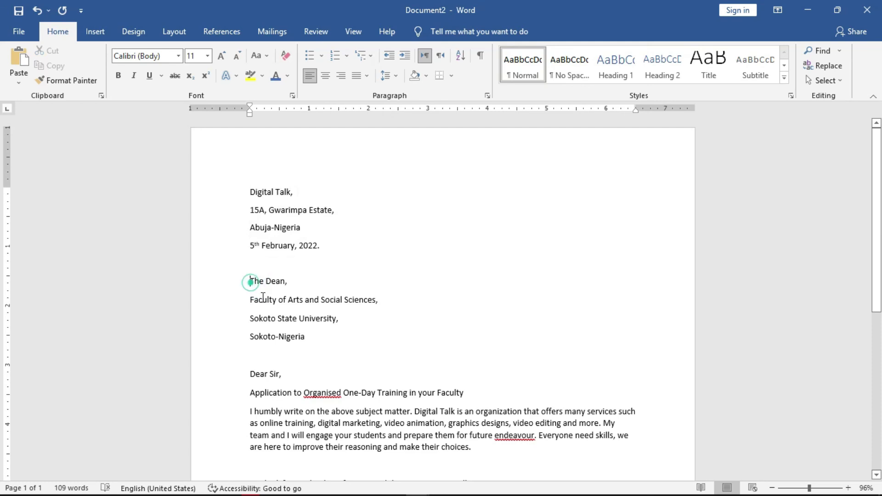
Step: Set the line spacing of the recipient's block, from The Dean to Sokoto-Nigeria, to 1.0
{"action": "left_click_drag", "start_coordinate": [252, 283], "coordinate": [304, 340]}
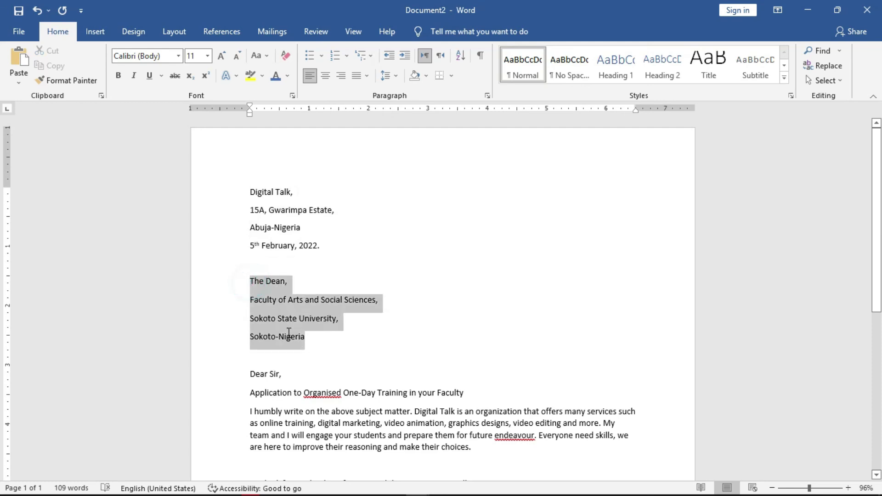
{"action": "left_click", "coordinate": [322, 57]}
{"action": "left_click", "coordinate": [324, 60]}
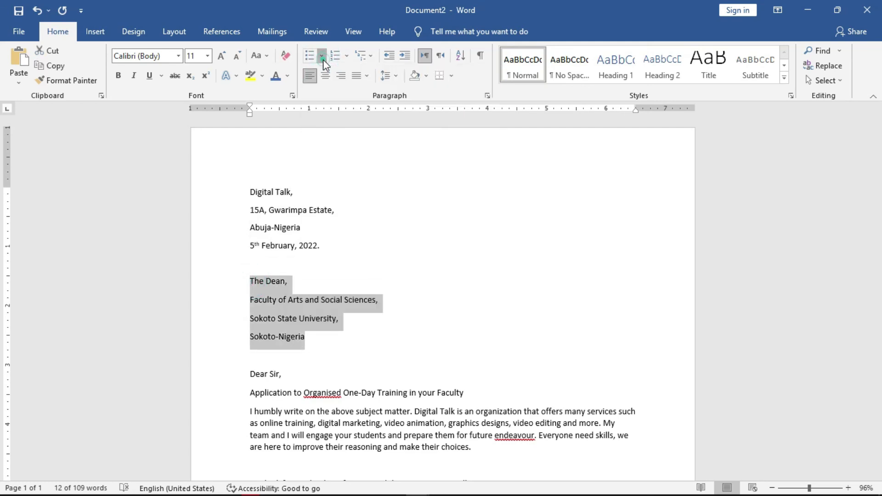
{"action": "left_click", "coordinate": [390, 76]}
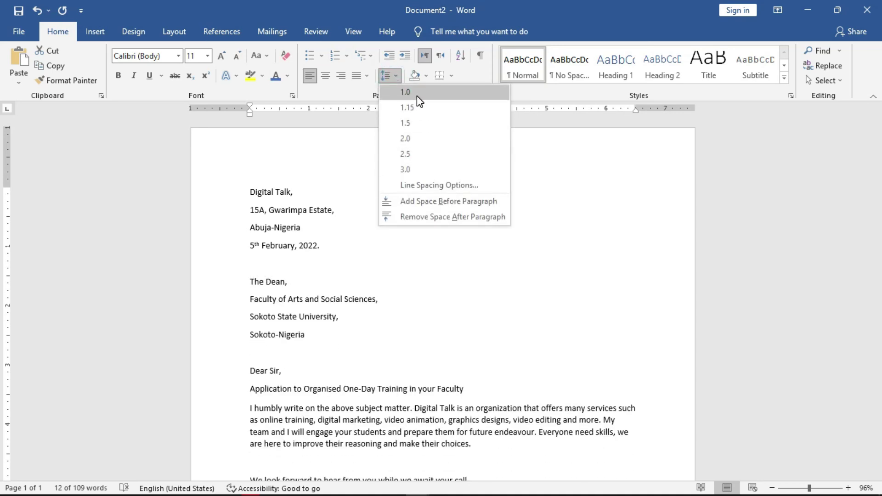
{"action": "left_click", "coordinate": [417, 95]}
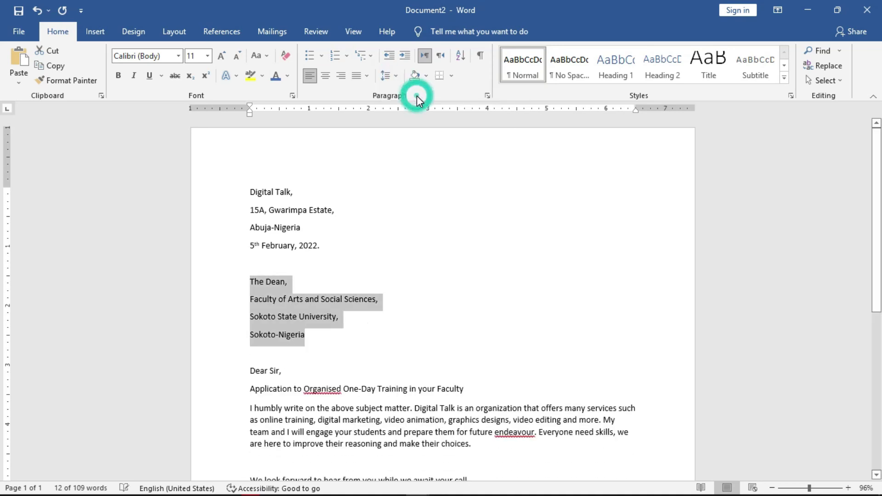
{"action": "left_click", "coordinate": [290, 260]}
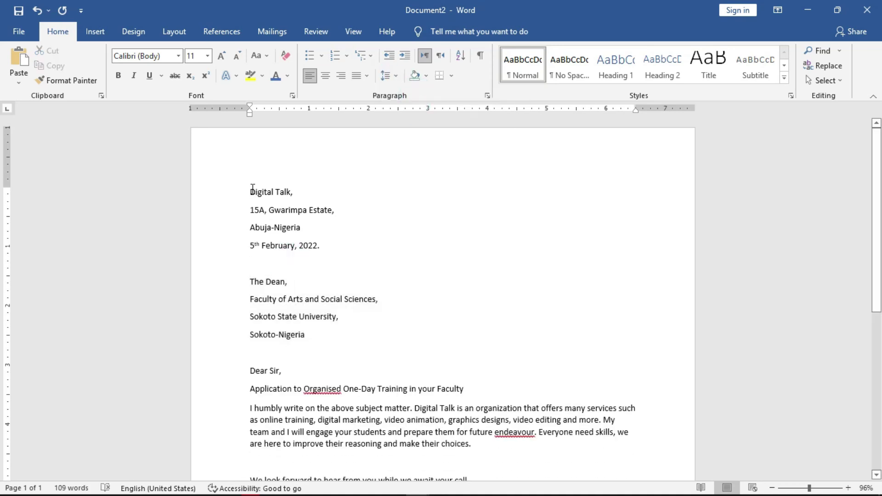
Step: Indent the sender's address and date block ten levels, to the 5-inch mark on the ruler
{"action": "left_click_drag", "start_coordinate": [250, 192], "coordinate": [321, 245]}
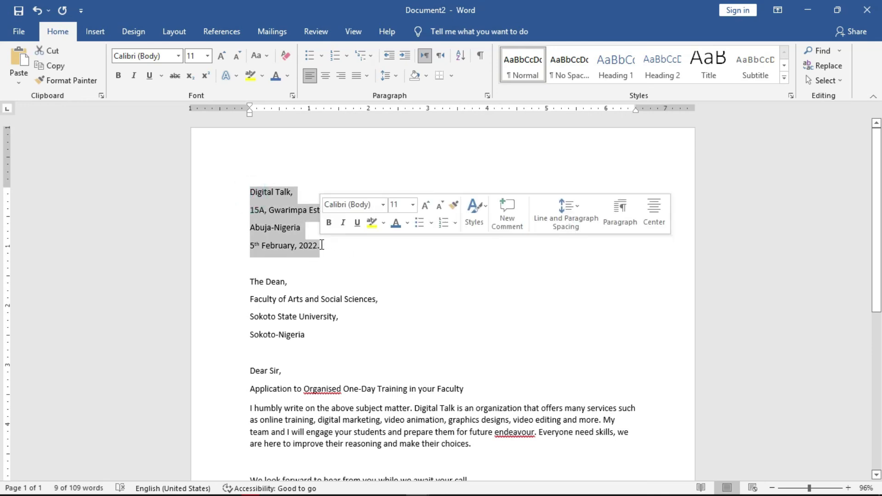
{"action": "key", "text": "ctrl+m"}
{"action": "key", "text": "ctrl+m"}
{"action": "key", "text": "ctrl+m"}
{"action": "key", "text": "ctrl+m"}
{"action": "key", "text": "ctrl+m"}
{"action": "key", "text": "ctrl+m"}
{"action": "key", "text": "ctrl+m"}
{"action": "key", "text": "ctrl+m"}
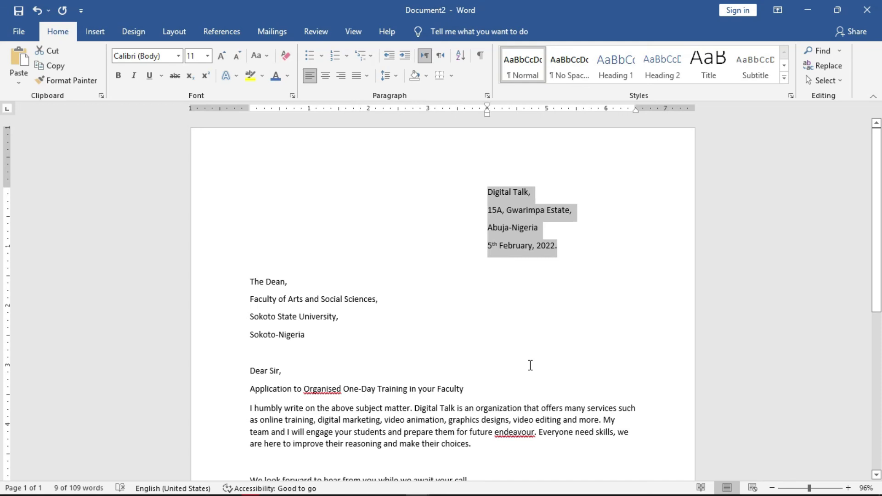
{"action": "key", "text": "ctrl+m"}
{"action": "key", "text": "ctrl+m"}
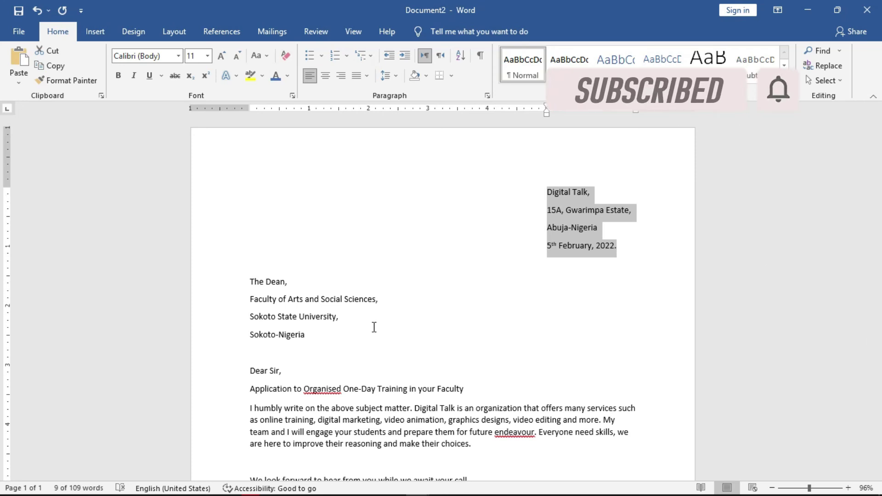
Step: Make the subject line "Application to Organised One-Day Training in your Faculty" bold, centred and underlined
{"action": "left_click", "coordinate": [272, 332]}
{"action": "left_click_drag", "start_coordinate": [250, 389], "coordinate": [465, 388]}
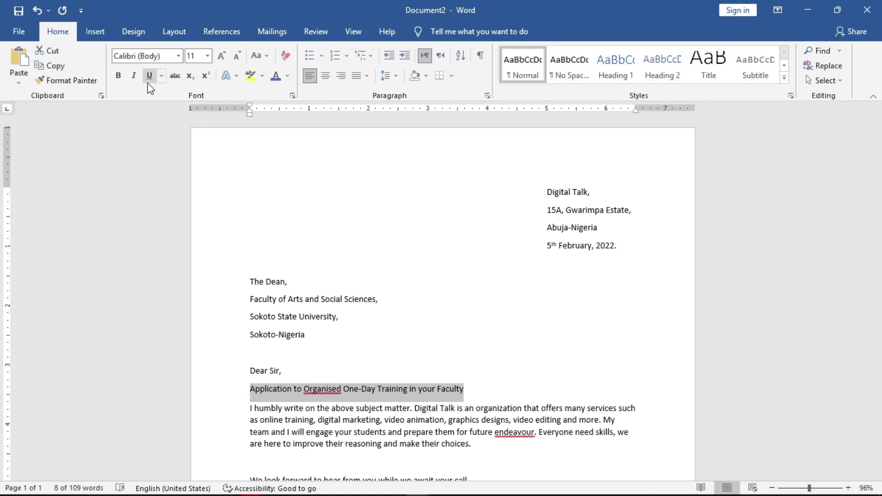
{"action": "left_click", "coordinate": [118, 76]}
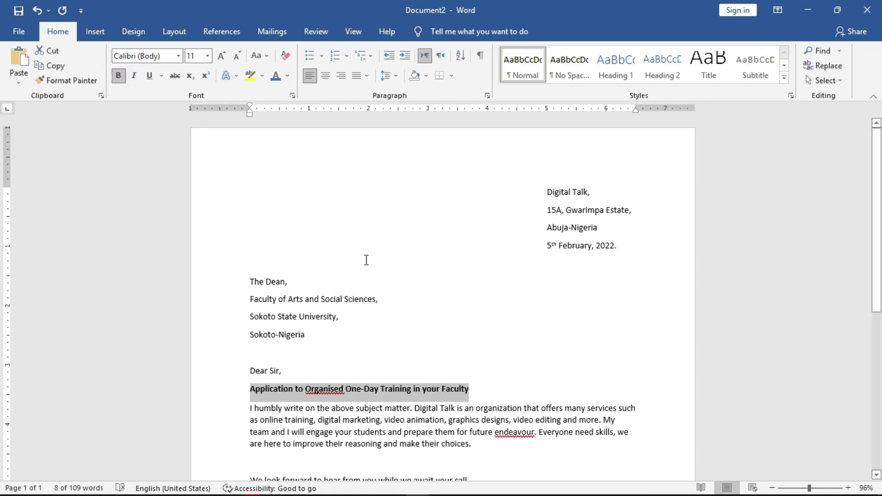
{"action": "left_click", "coordinate": [326, 76]}
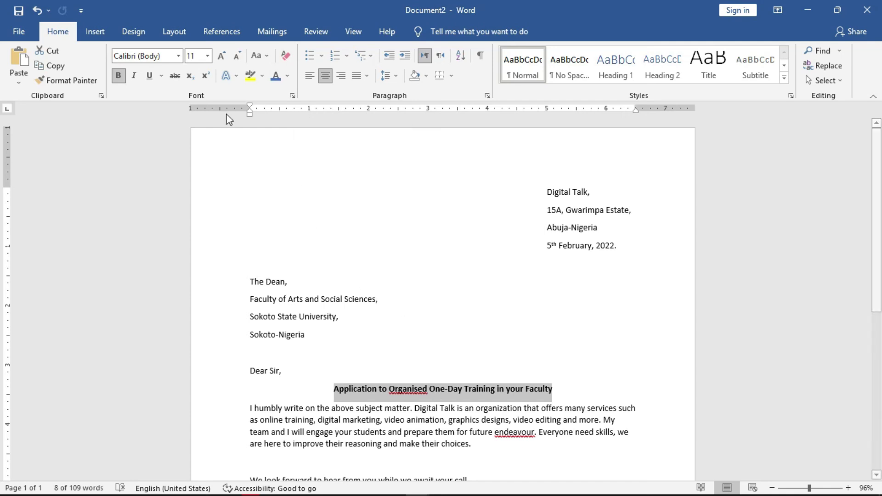
{"action": "left_click", "coordinate": [149, 76]}
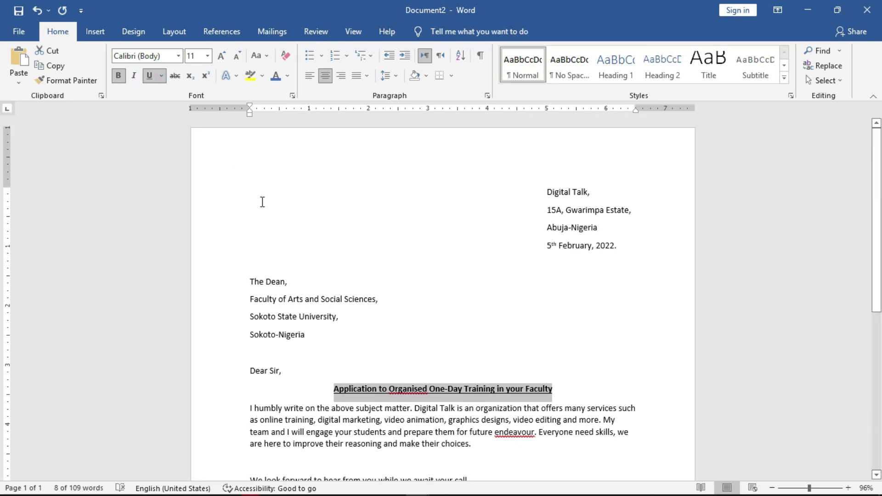
{"action": "left_click", "coordinate": [329, 308]}
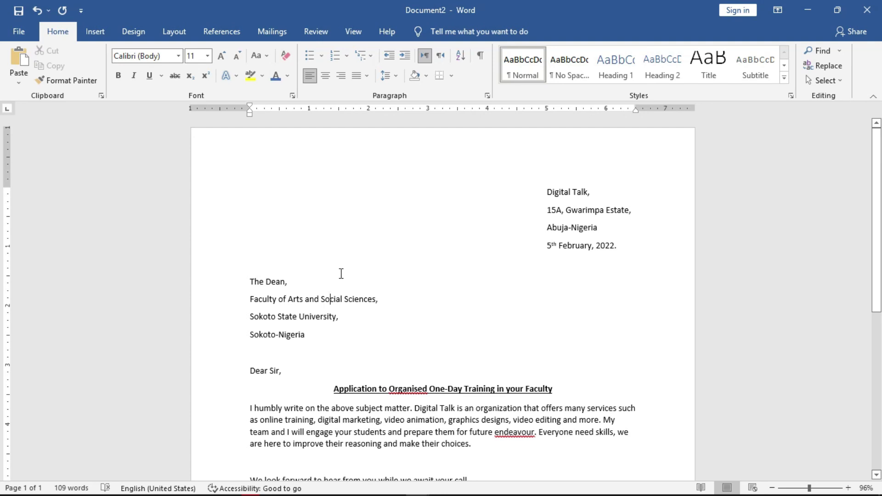
Step: Set the entire letter in Times New Roman at font size 12
{"action": "key", "text": "ctrl+a"}
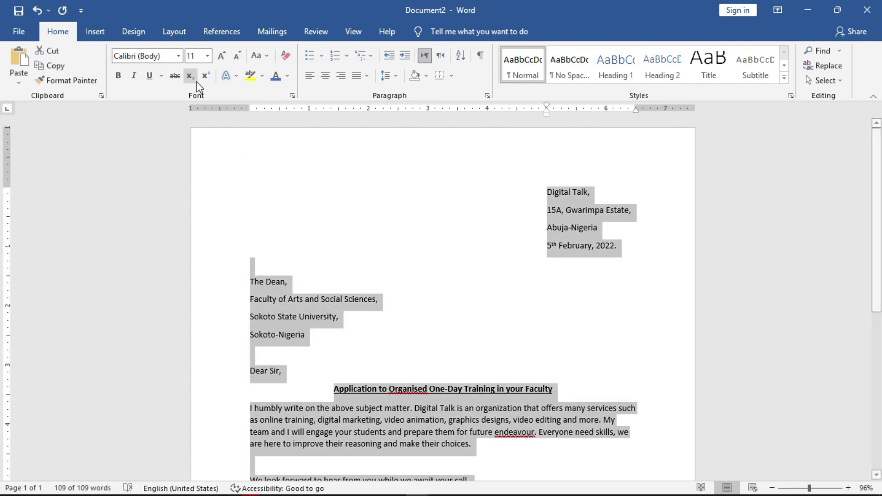
{"action": "left_click", "coordinate": [178, 56]}
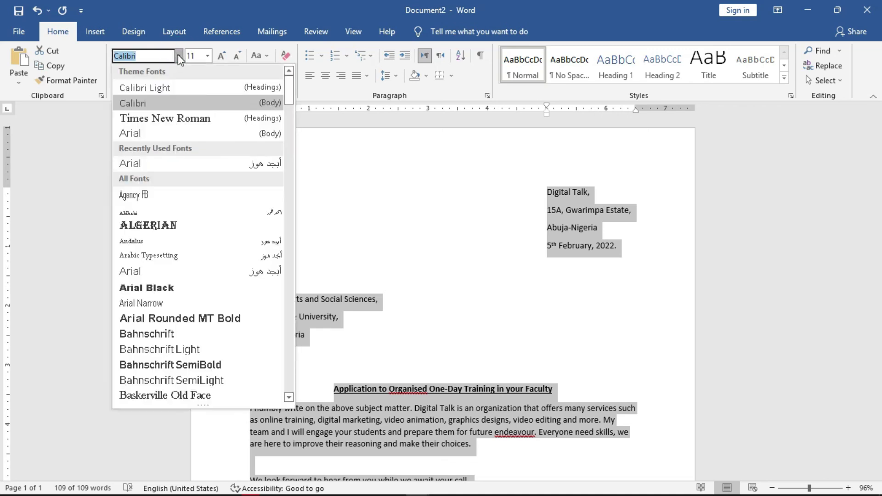
{"action": "left_click", "coordinate": [186, 122]}
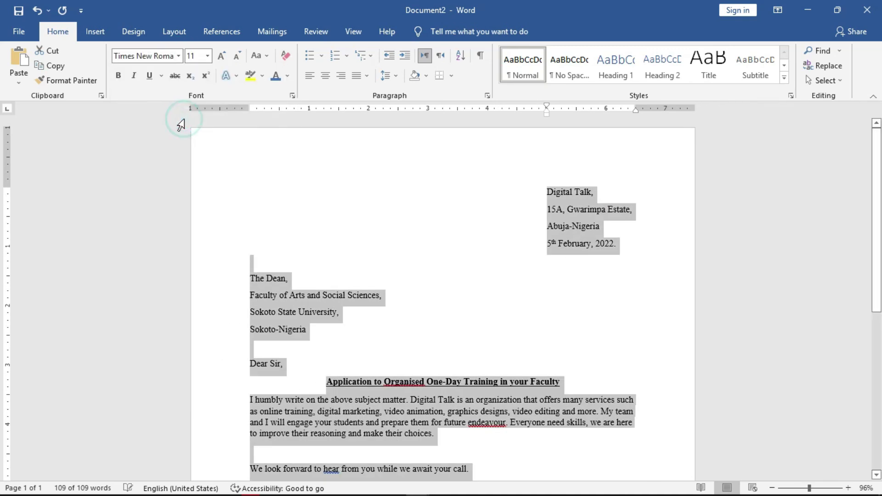
{"action": "left_click", "coordinate": [208, 56]}
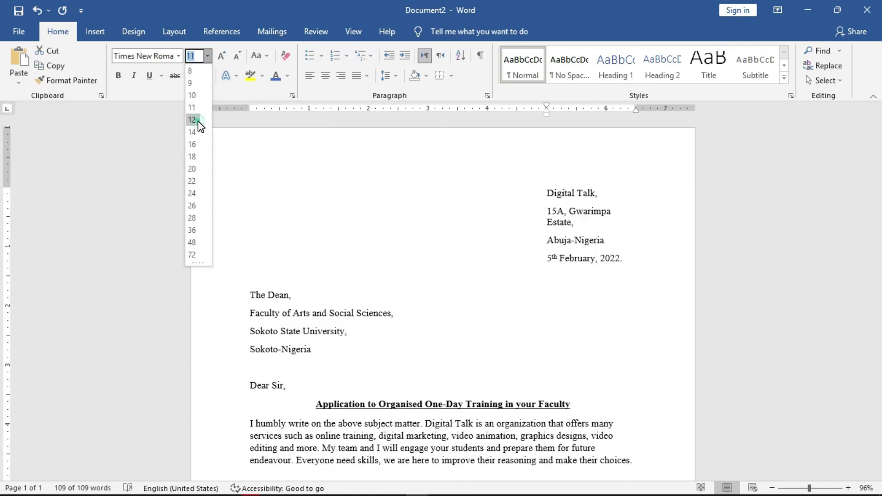
{"action": "left_click", "coordinate": [199, 120]}
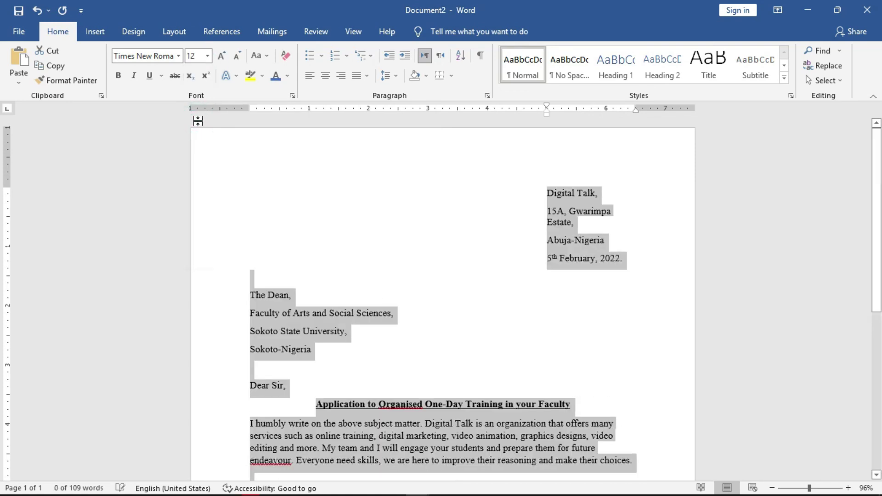
Step: Move the right indent of the sender's street address line slightly outward so the address fits on one line
{"action": "left_click", "coordinate": [586, 217]}
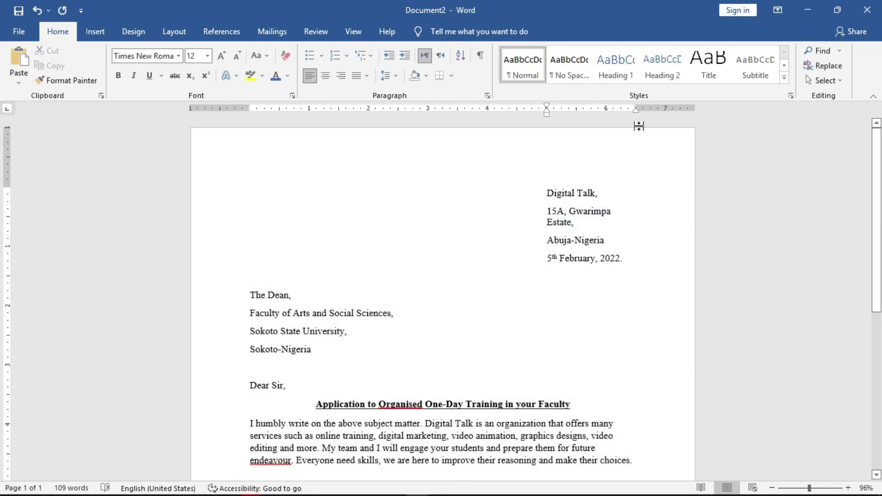
{"action": "left_click_drag", "start_coordinate": [635, 110], "coordinate": [643, 113]}
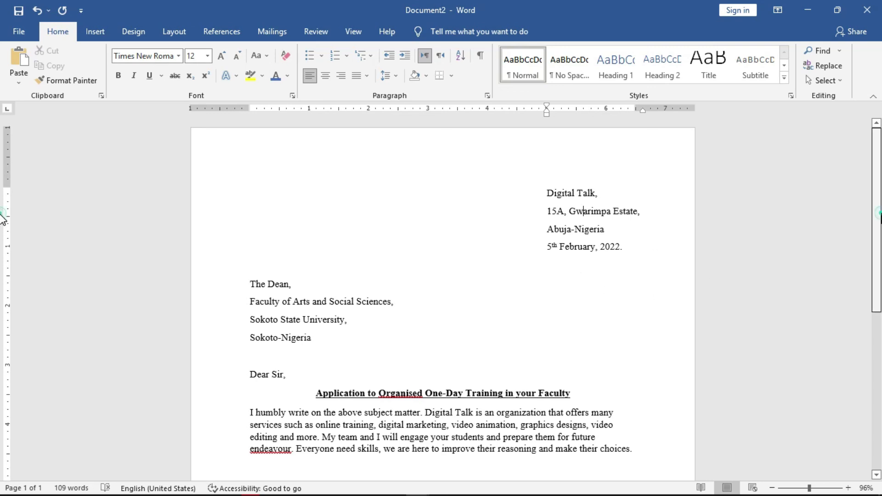
Step: Justify the body paragraph that begins "I humbly write on the above subject matter"
{"action": "scroll", "coordinate": [566, 308], "scroll_direction": "down", "scroll_amount": 2}
{"action": "left_click", "coordinate": [376, 378]}
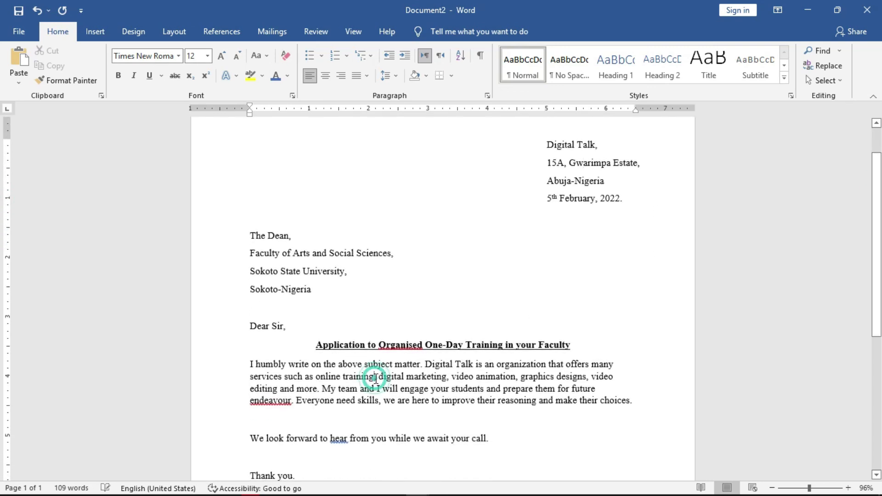
{"action": "type", "text": ","}
{"action": "mouse_move", "coordinate": [251, 373]}
{"action": "left_click", "coordinate": [361, 78]}
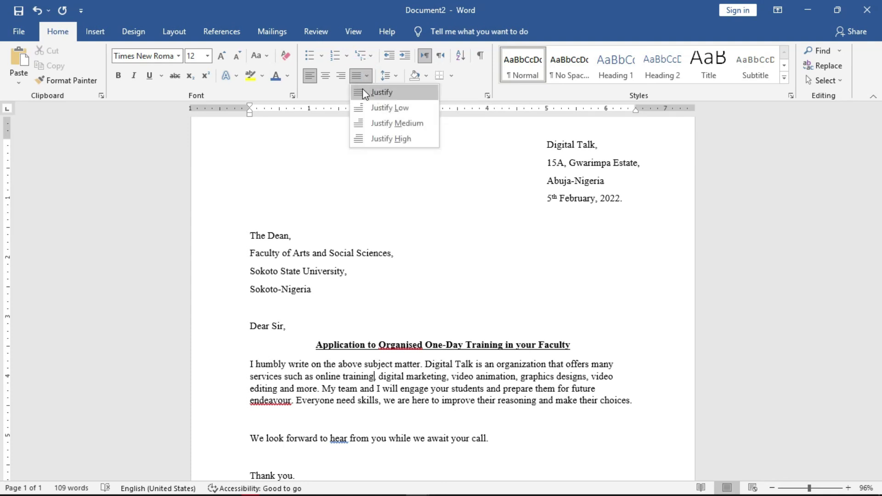
{"action": "left_click", "coordinate": [365, 92]}
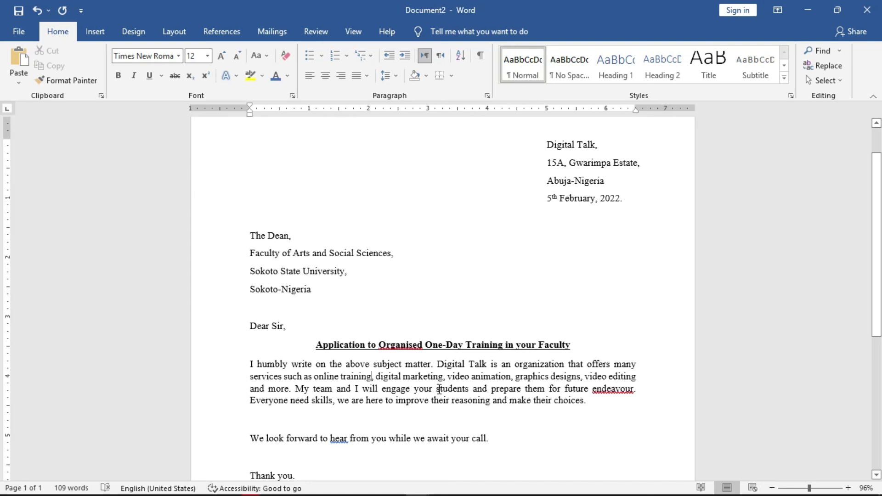
Step: Make the signatory's name above the "Director-Digital Talk" line bold
{"action": "scroll", "coordinate": [4, 230], "scroll_direction": "down", "scroll_amount": 3}
{"action": "scroll", "coordinate": [4, 294], "scroll_direction": "down", "scroll_amount": 2}
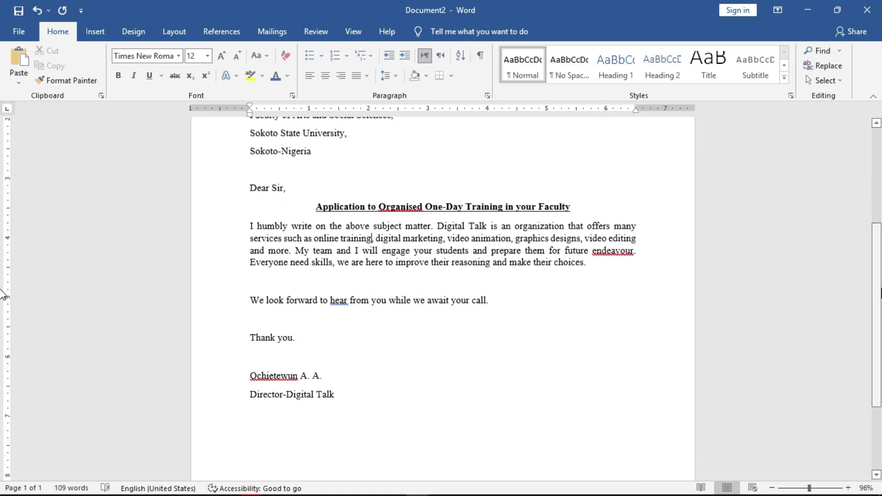
{"action": "left_click_drag", "start_coordinate": [329, 376], "coordinate": [250, 375]}
{"action": "left_click", "coordinate": [263, 354]}
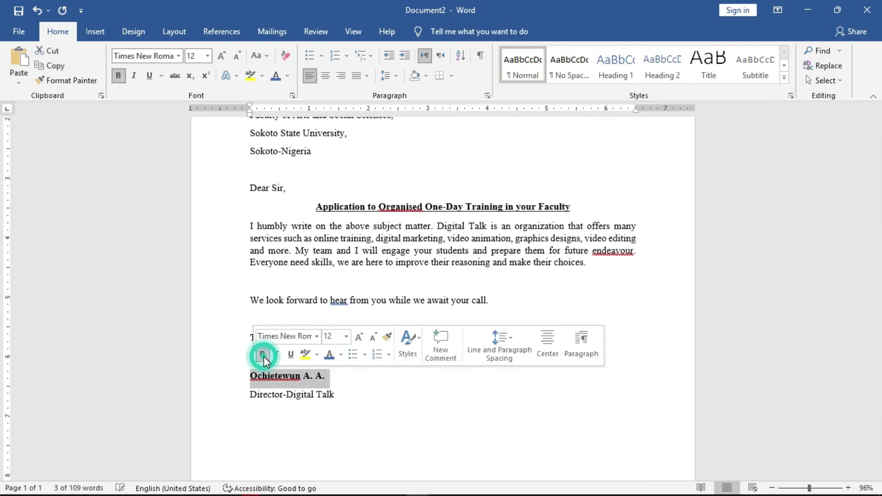
{"action": "left_click", "coordinate": [304, 256]}
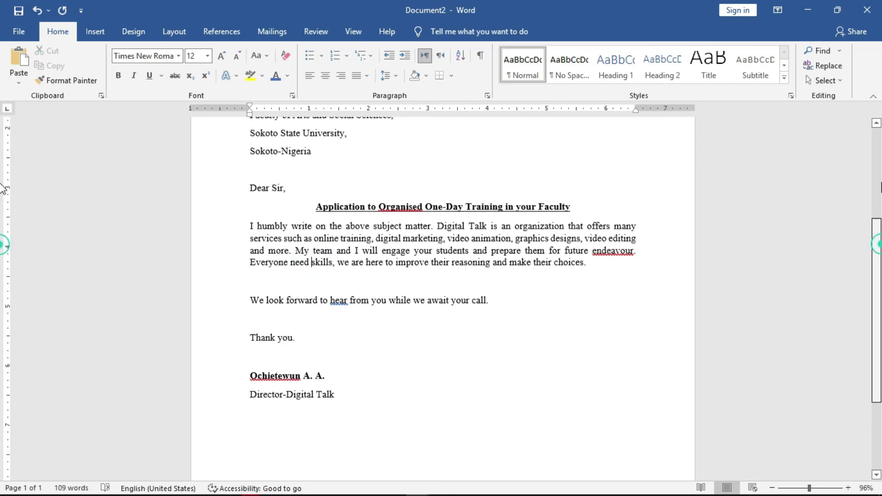
{"action": "scroll", "coordinate": [3, 126], "scroll_direction": "up", "scroll_amount": 4}
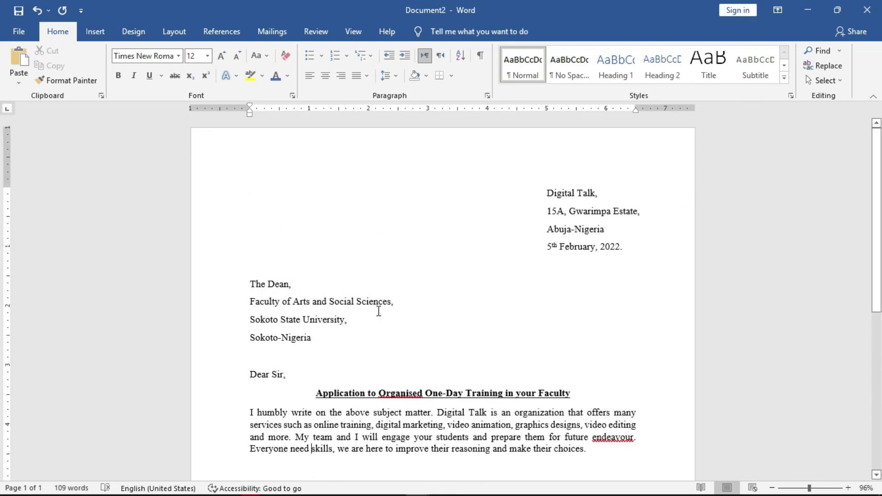
{"action": "left_click", "coordinate": [310, 289]}
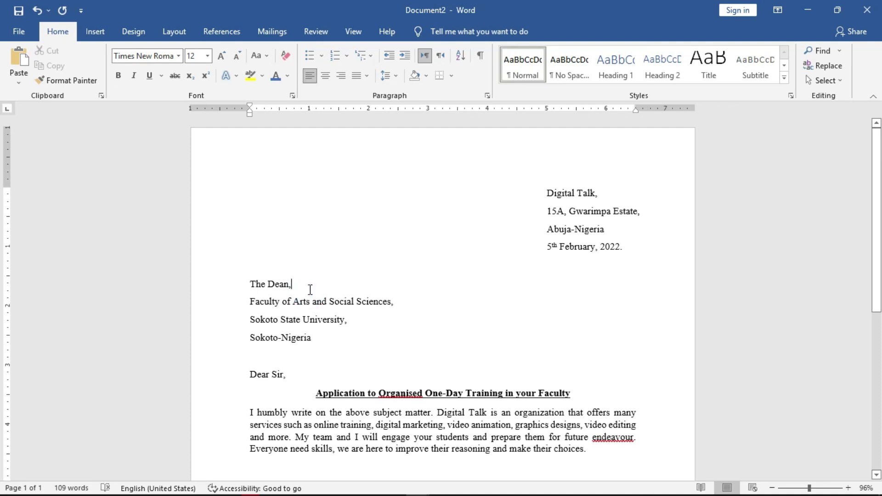
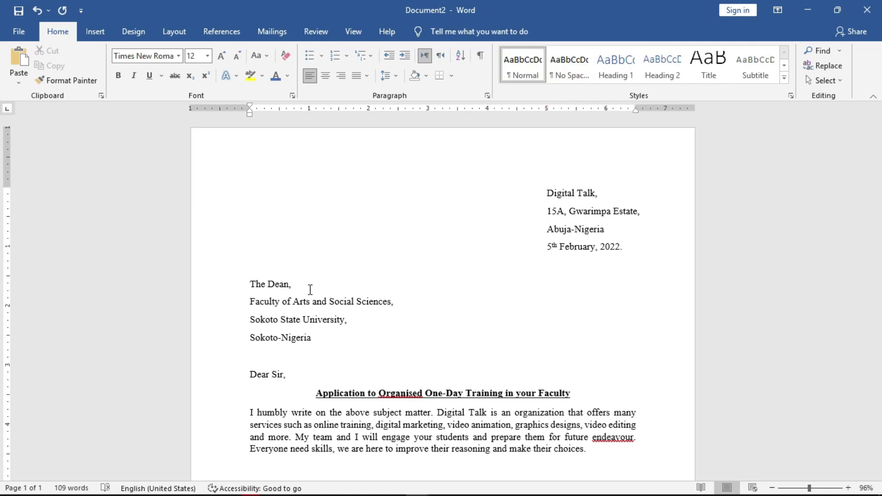
Step: Save the letter to the Desktop folder as a Word Document named "Digital Talk Application Letter"
{"action": "left_click", "coordinate": [18, 32]}
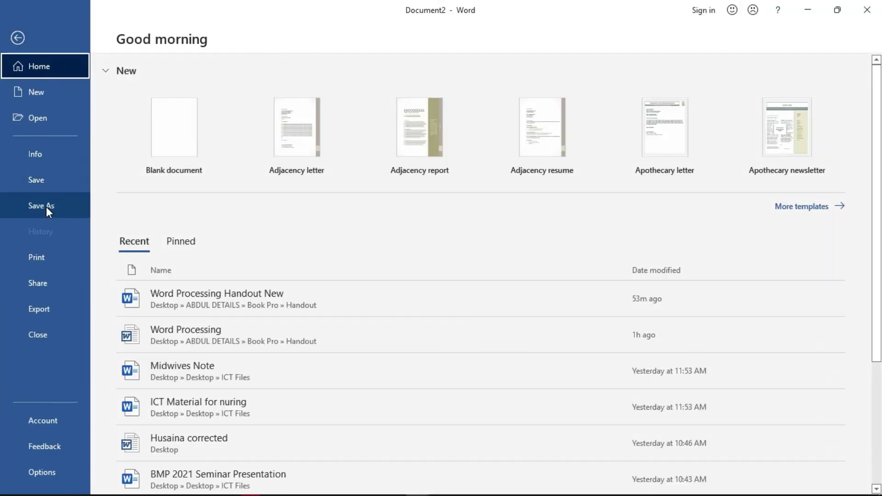
{"action": "left_click", "coordinate": [46, 206]}
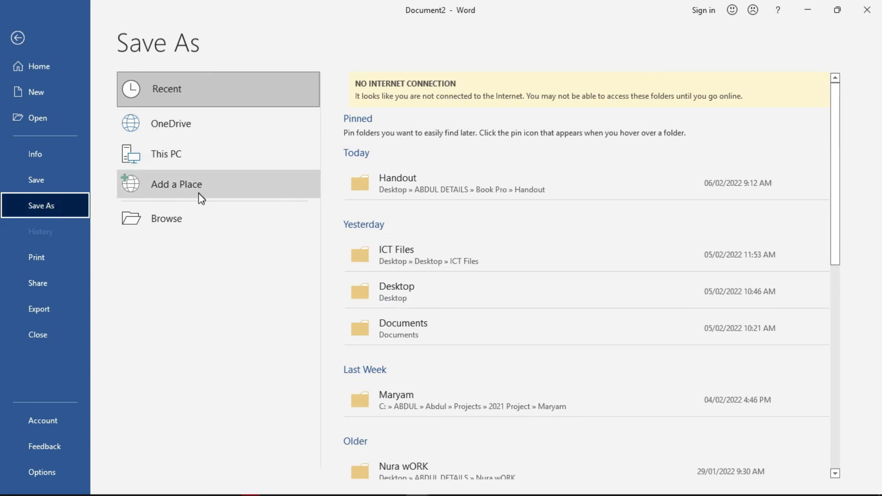
{"action": "left_click", "coordinate": [204, 161]}
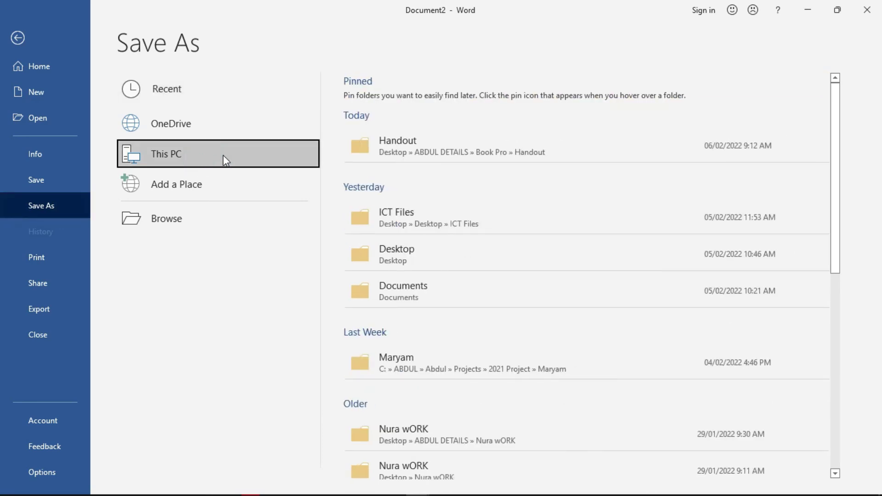
{"action": "left_click", "coordinate": [426, 253]}
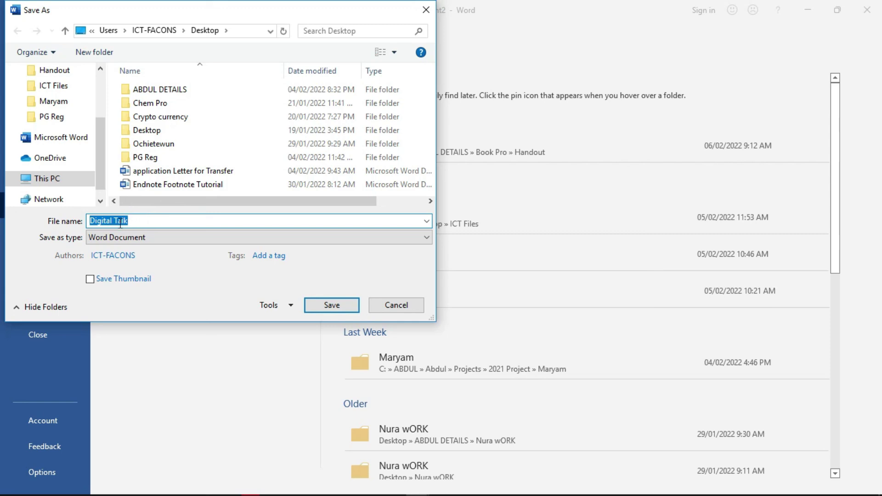
{"action": "left_click", "coordinate": [135, 223]}
{"action": "type", "text": "A"}
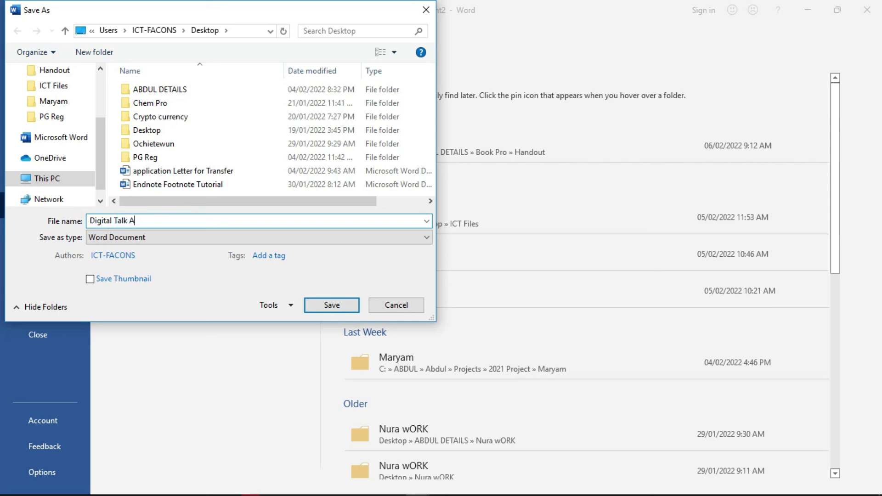
{"action": "type", "text": "pplication Letter"}
{"action": "left_click", "coordinate": [331, 309]}
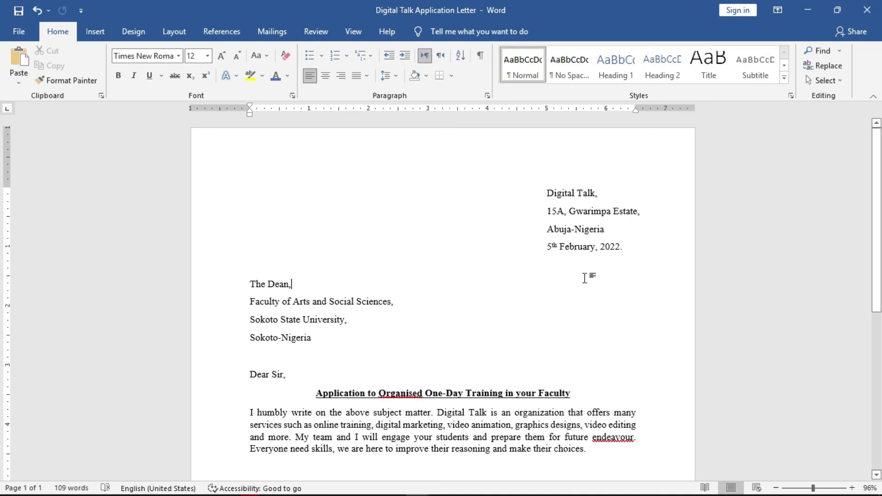
{"action": "scroll", "coordinate": [879, 205], "scroll_direction": "down", "scroll_amount": 5}
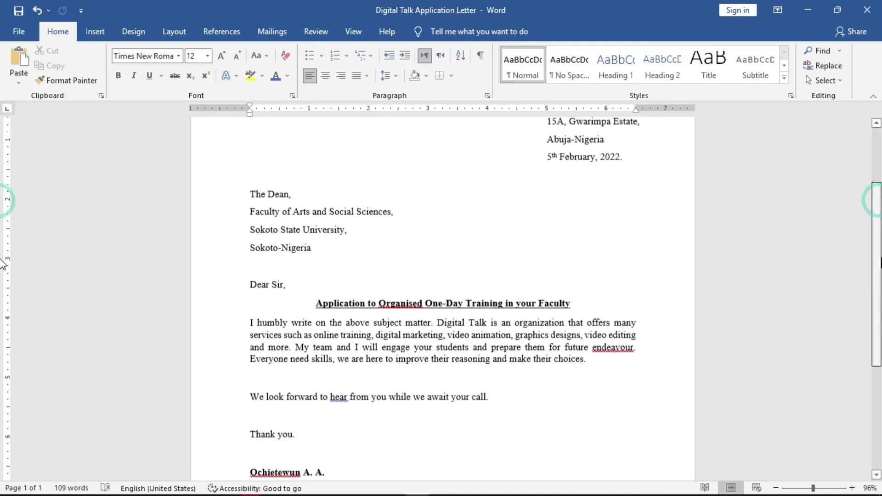
{"action": "scroll", "coordinate": [879, 198], "scroll_direction": "up", "scroll_amount": 5}
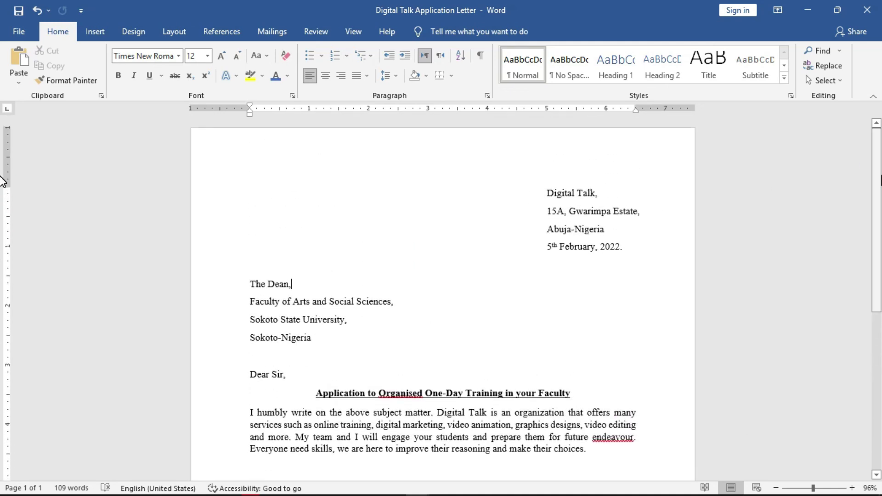